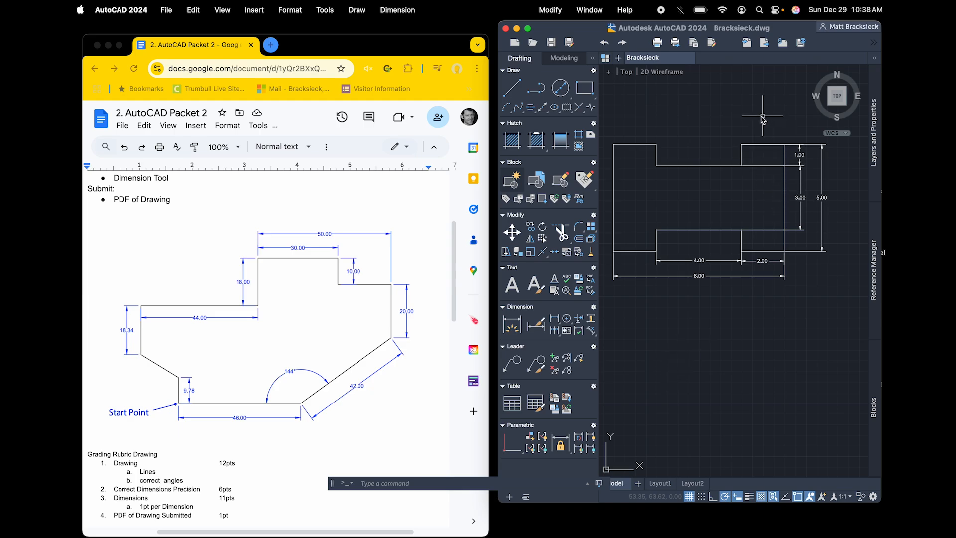
Draw a horizontal 46-unit line in the empty area to the right of the existing dimensioned drawing
left_click_drag(304, 48, 297, 35)
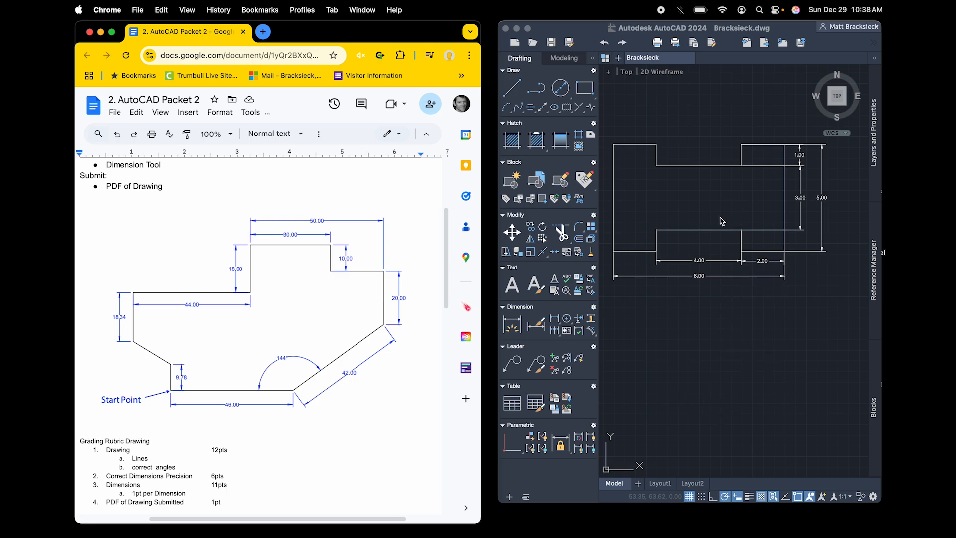
scroll(729, 354, "right", 5)
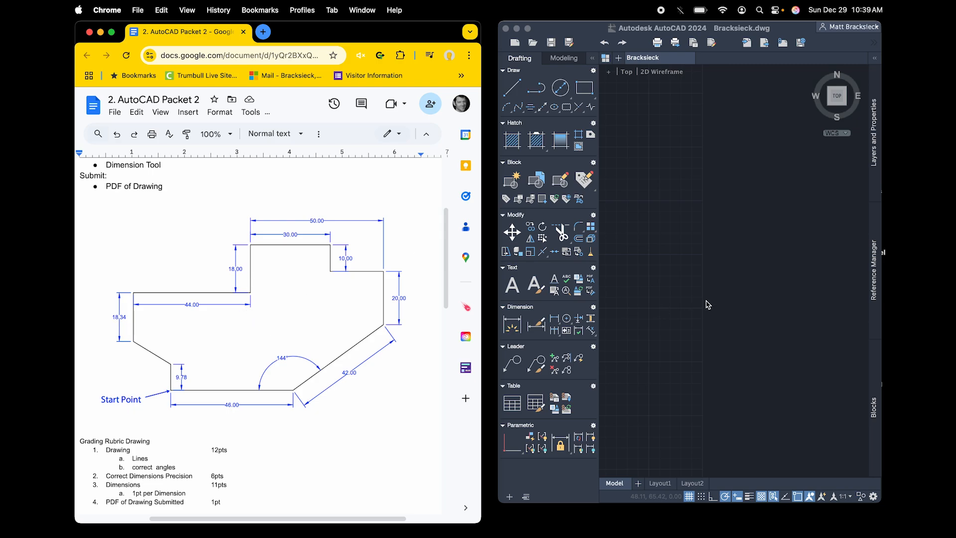
left_click(662, 315)
key("l")
key("Return")
left_click(617, 331)
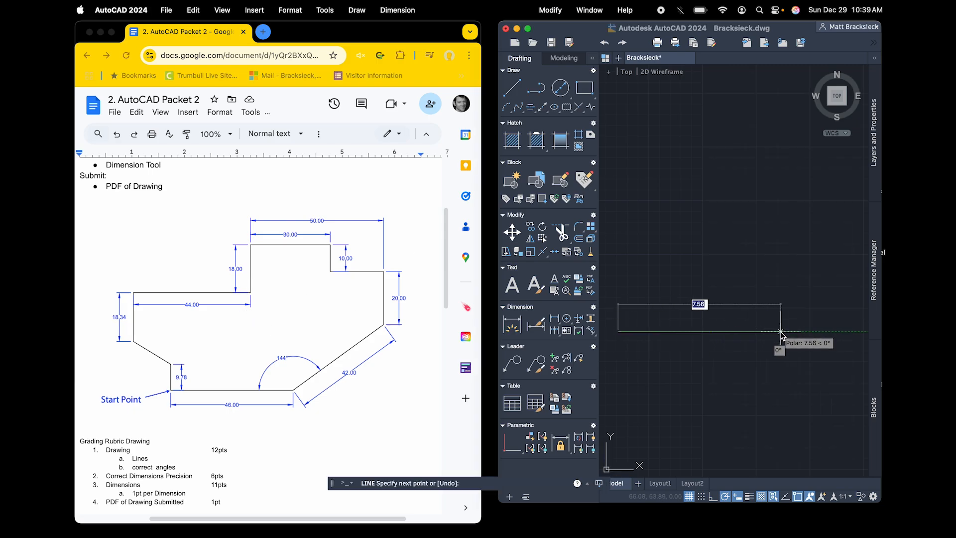
type("44")
key("Return")
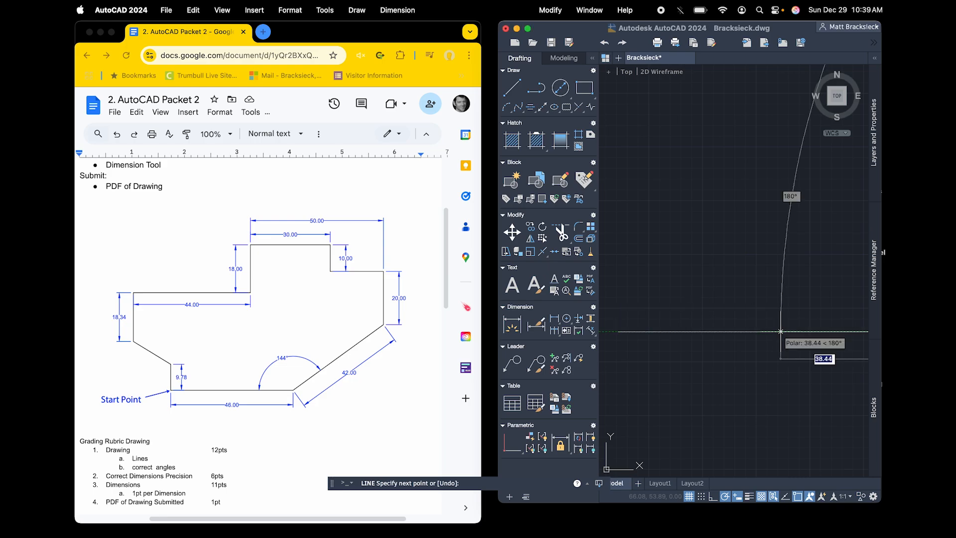
key("Escape")
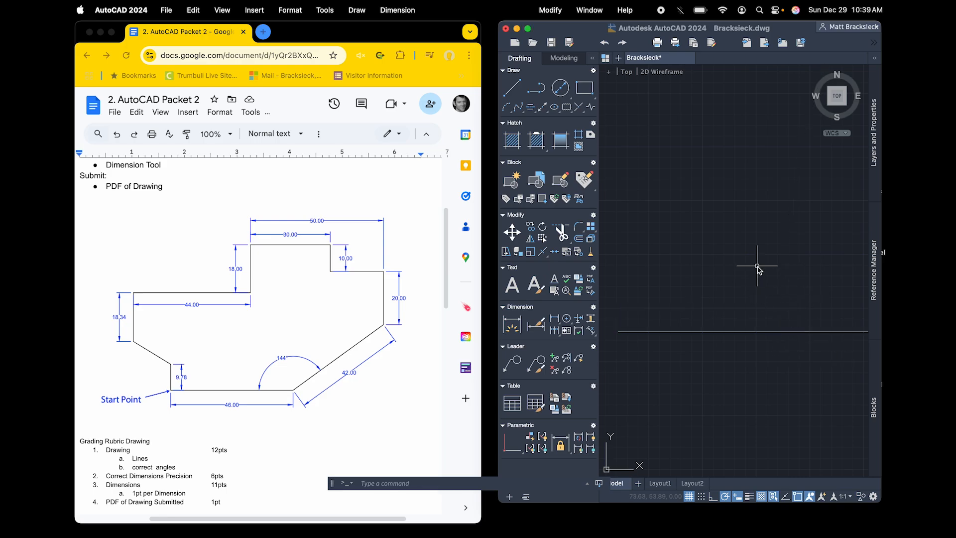
Move the small existing dimensioned drawing up and to the left, away from the new horizontal line
scroll(757, 267, "down", 6)
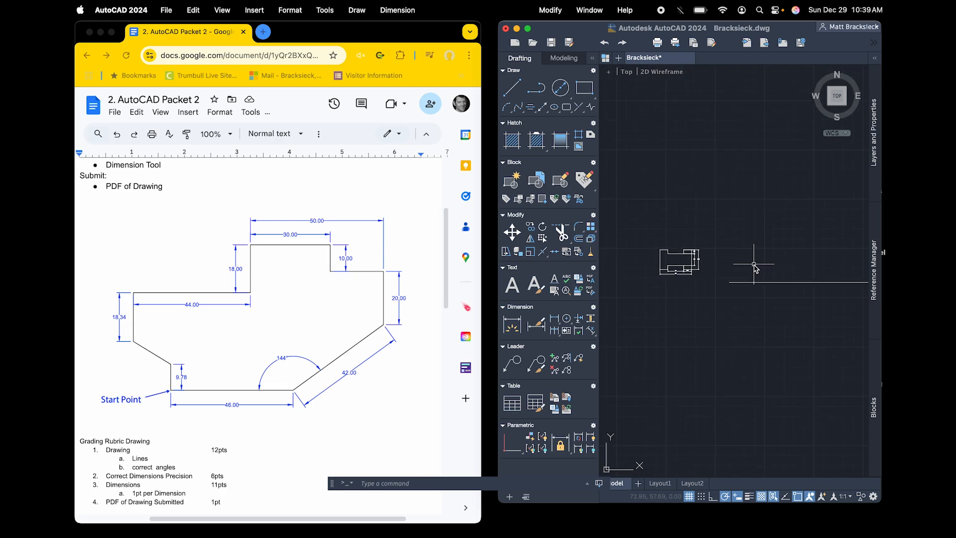
scroll(756, 269, "right", 5)
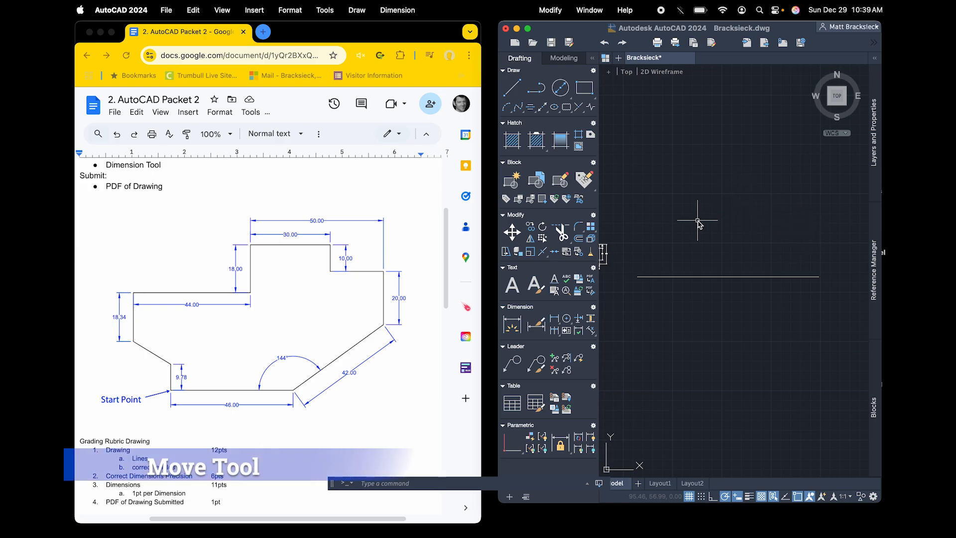
scroll(697, 221, "left", 5)
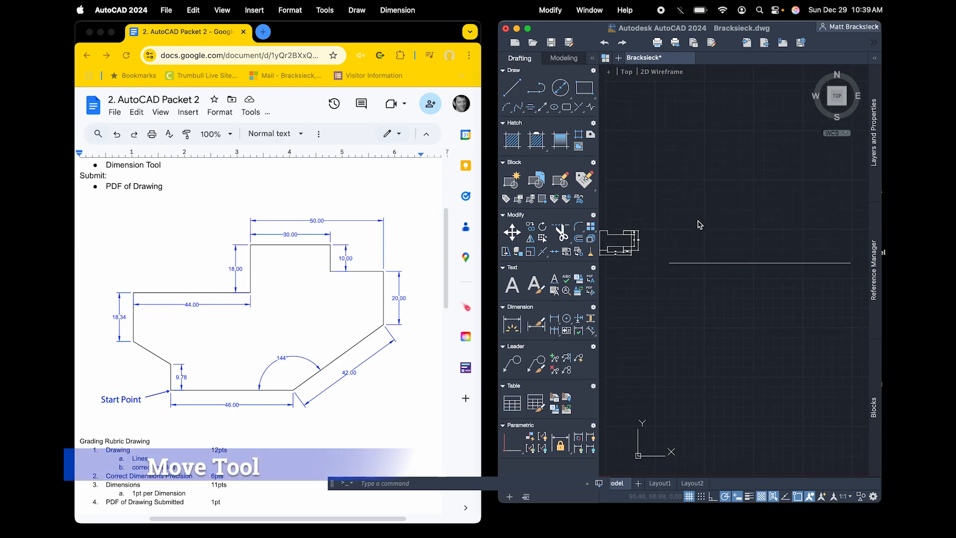
left_click(702, 193)
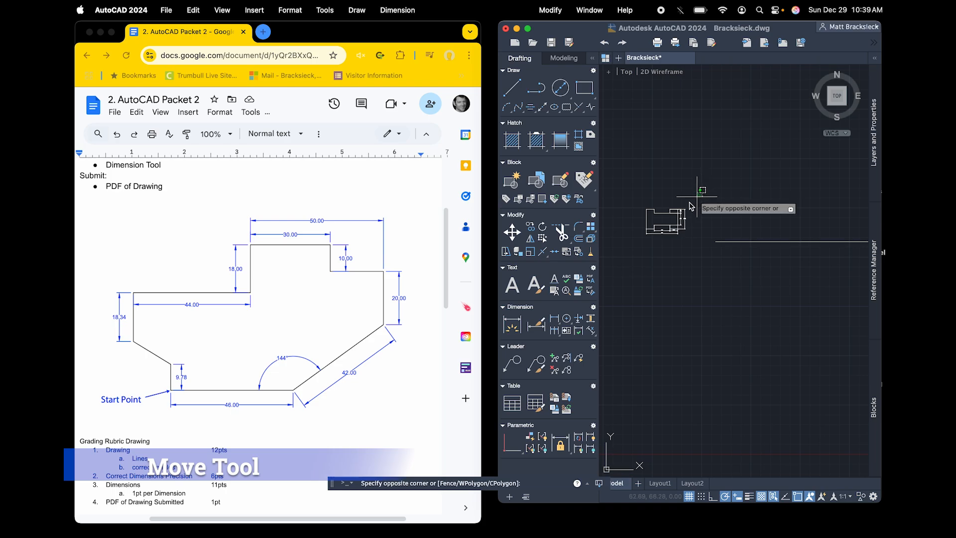
left_click(664, 243)
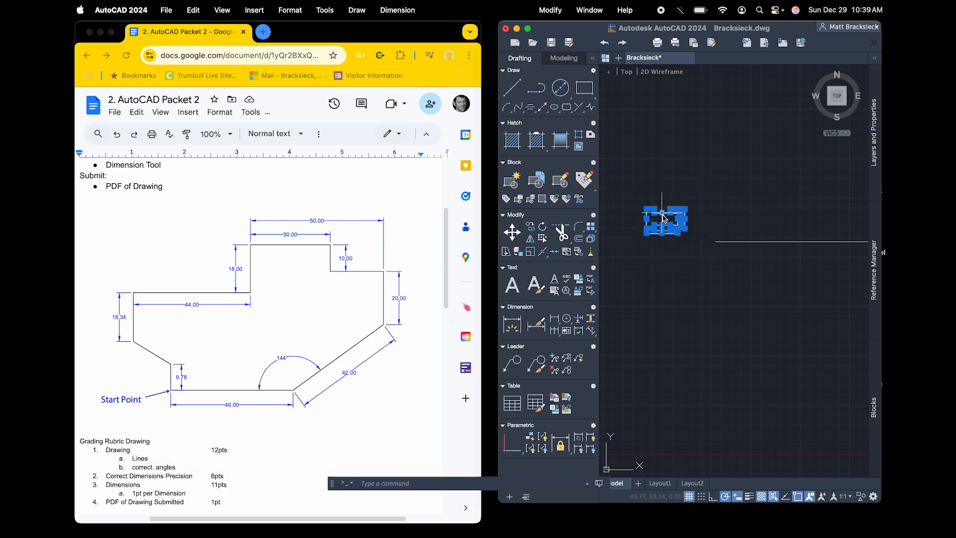
left_click(662, 213)
key("Escape")
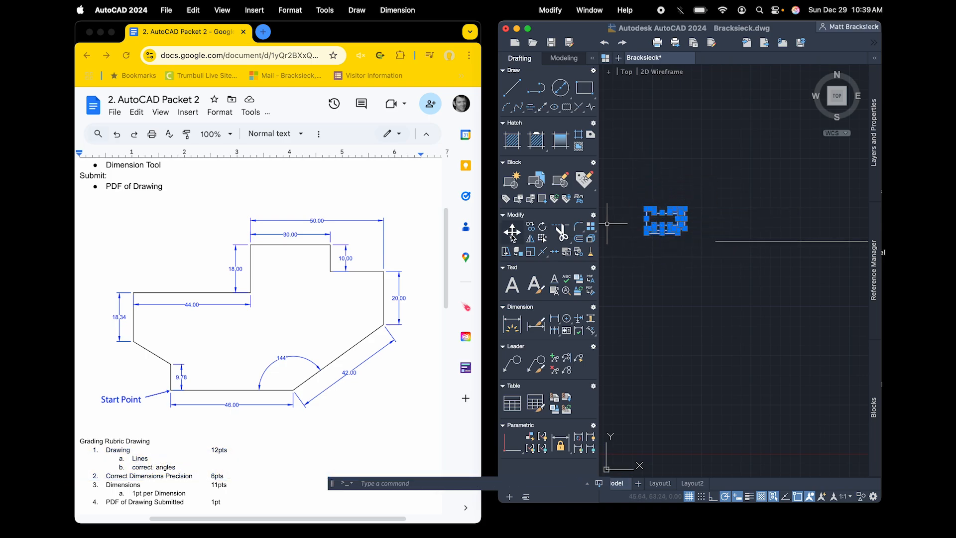
left_click(512, 238)
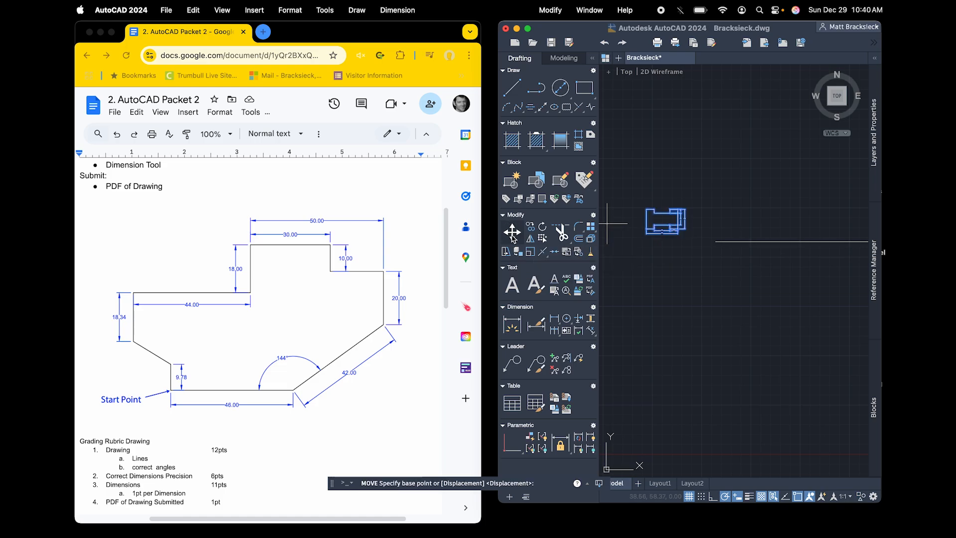
left_click(645, 209)
left_click(620, 129)
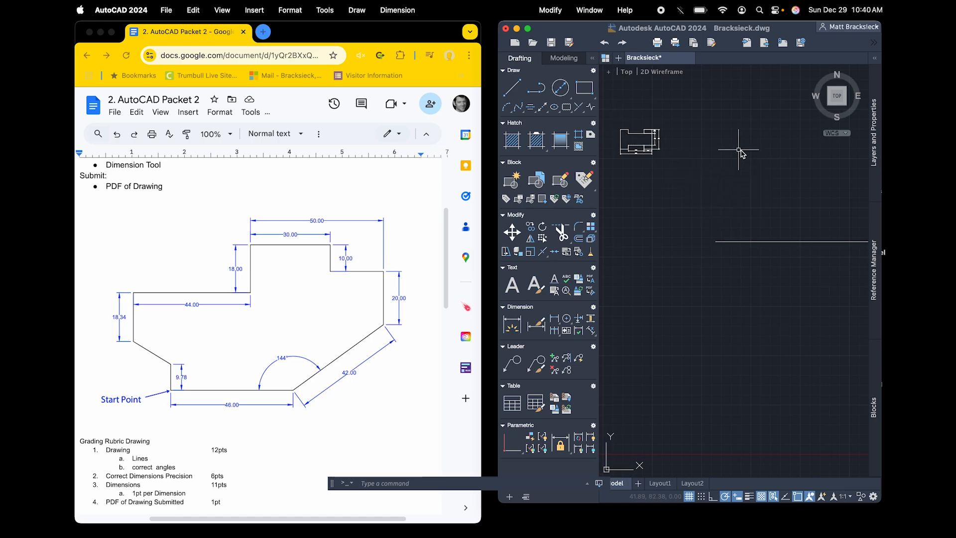
Draw the part's horizontal bottom edge 46 units long, running right from the start point in the empty area
scroll(736, 183, "right", 5)
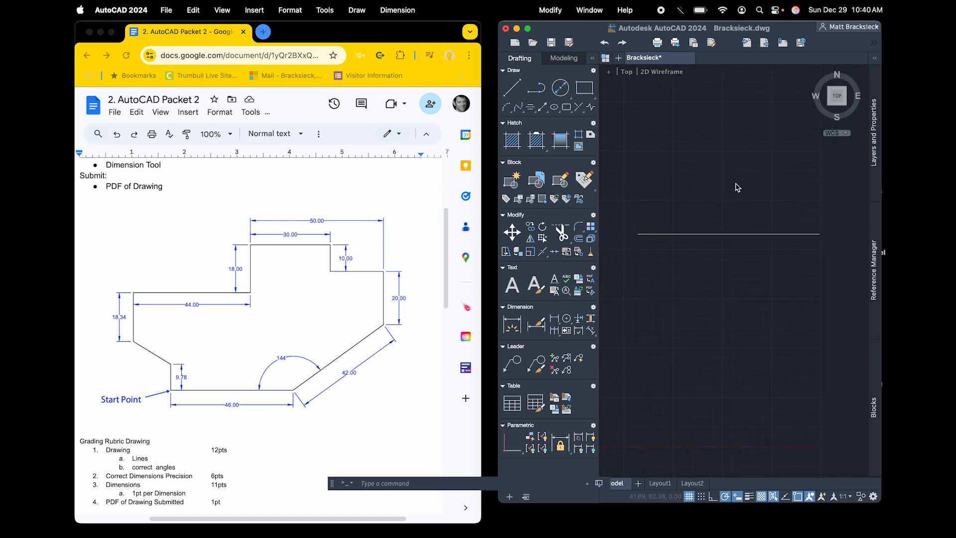
scroll(737, 187, "up", 5)
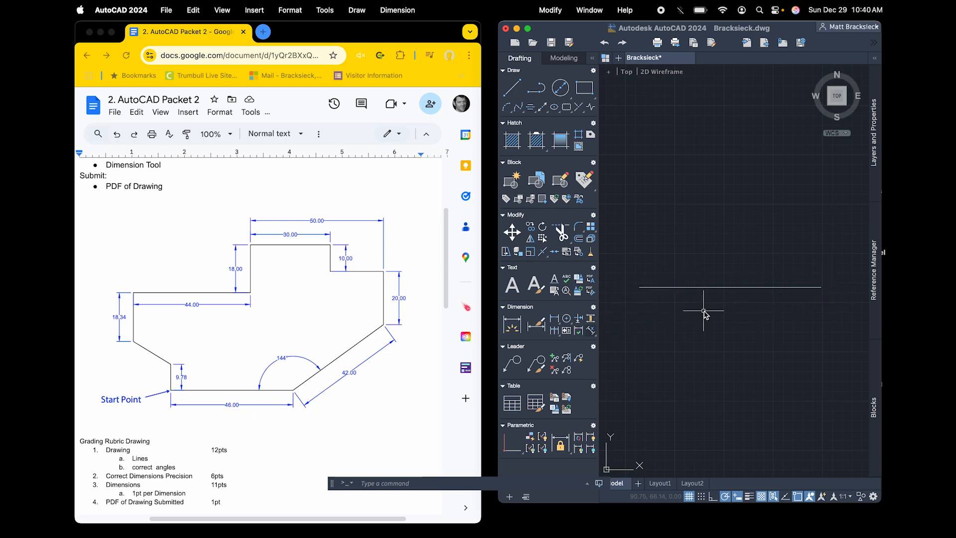
scroll(789, 325, "right", 2)
scroll(789, 325, "up", 1)
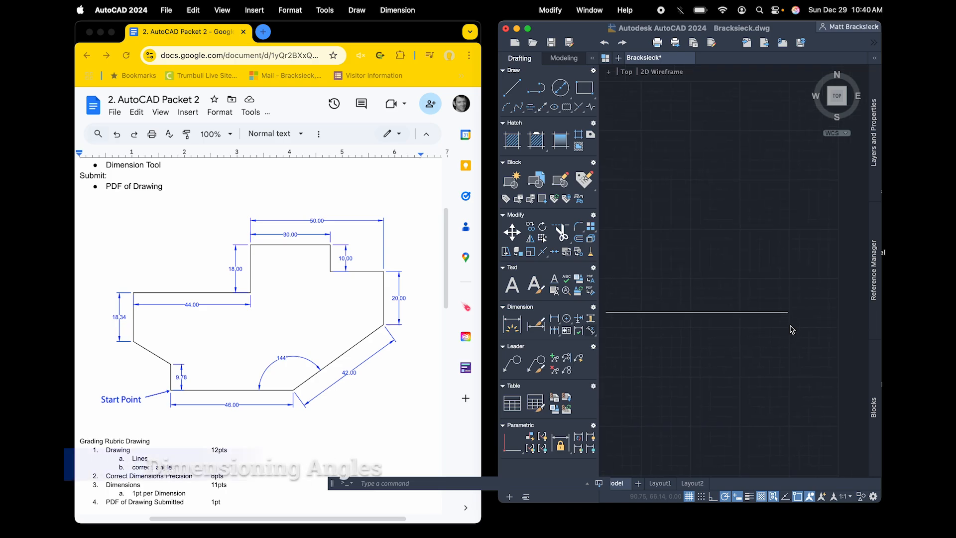
scroll(790, 325, "left", 1)
scroll(789, 325, "down", 1)
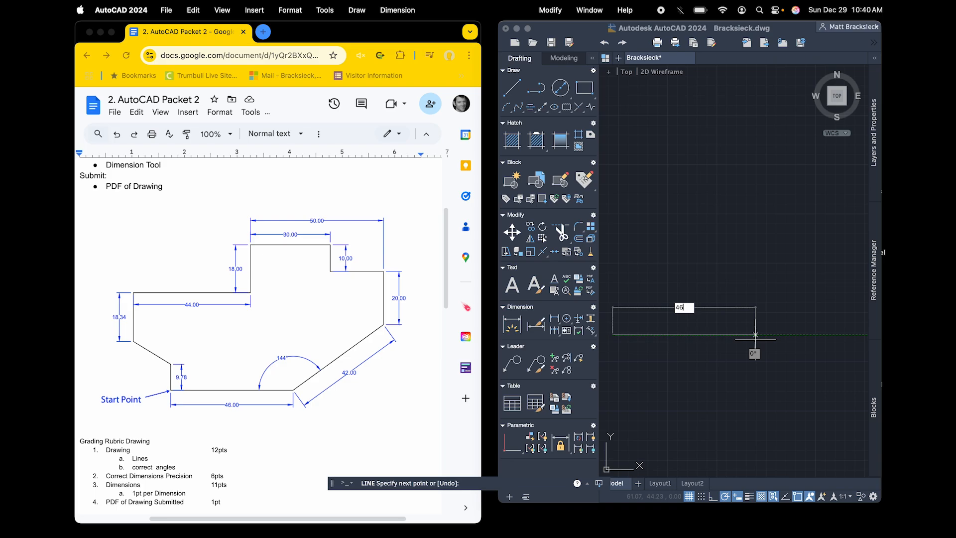
key("Return")
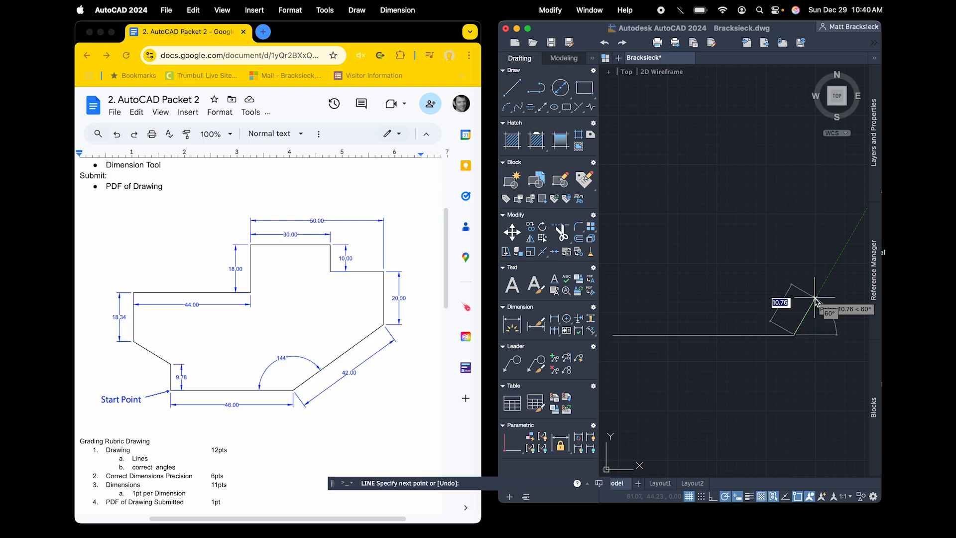
Try to draw the sloped edge 42 units long at 144° from the bottom edge's right end, and undo it
type("42")
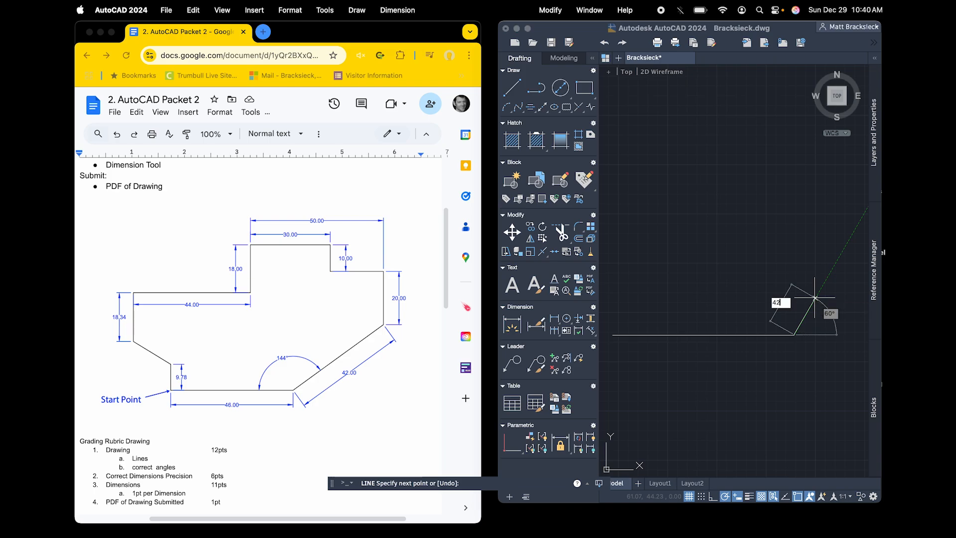
key("Tab")
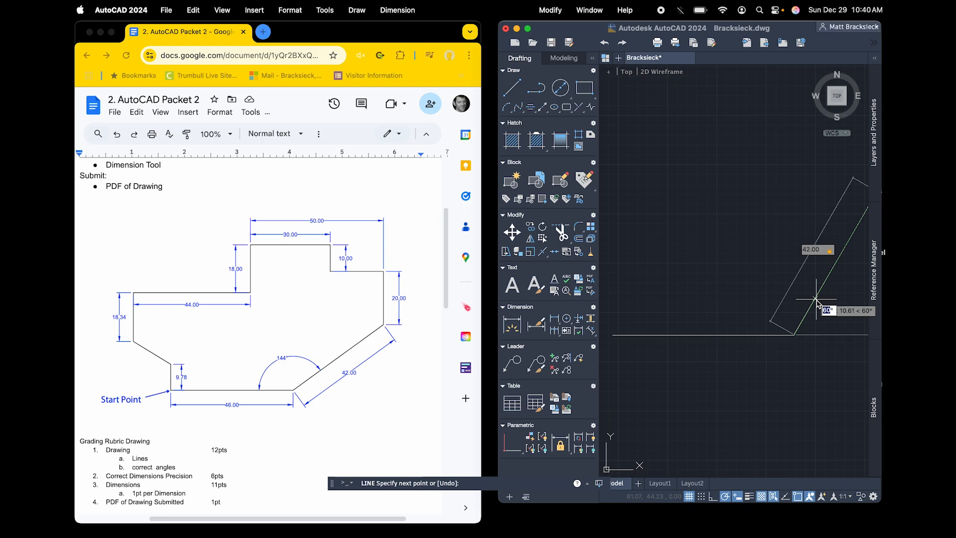
type("1")
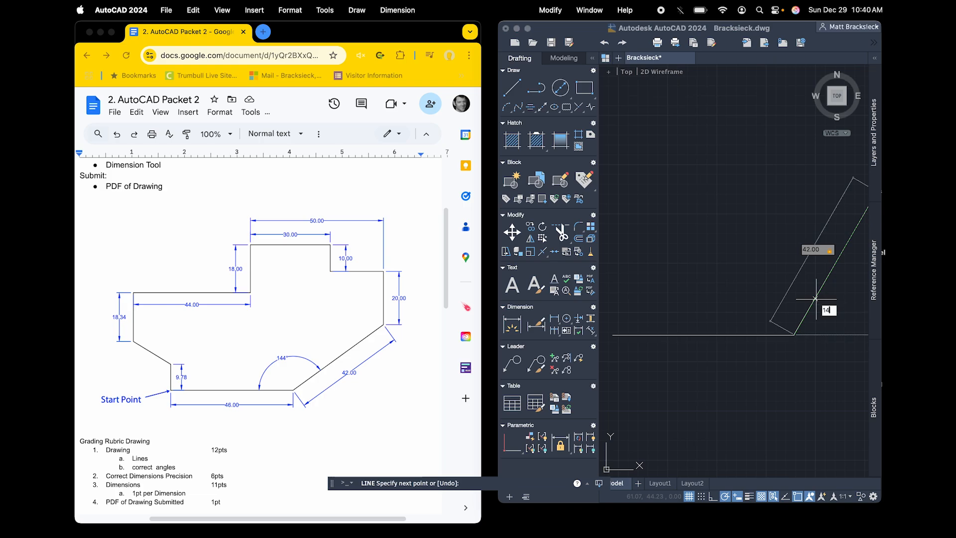
type("4")
key("Return")
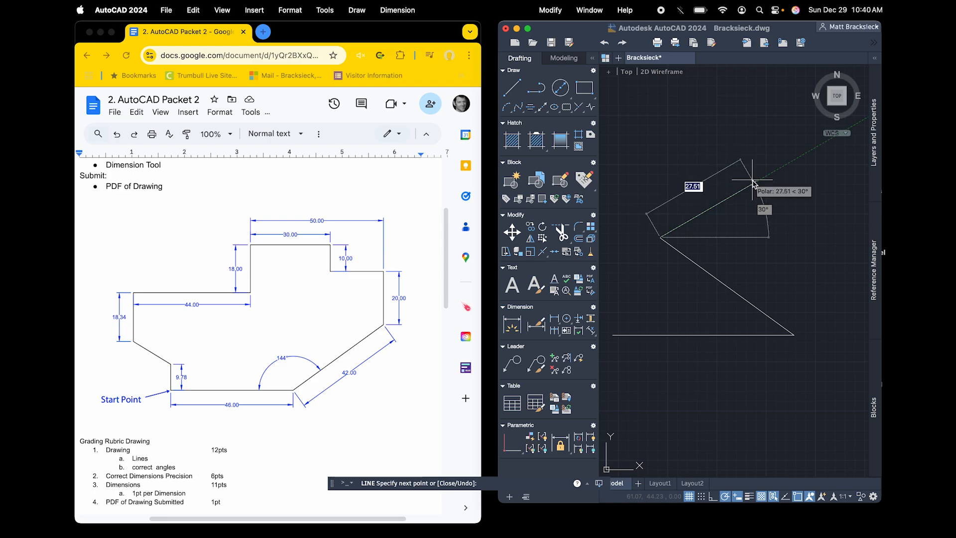
key("super+z")
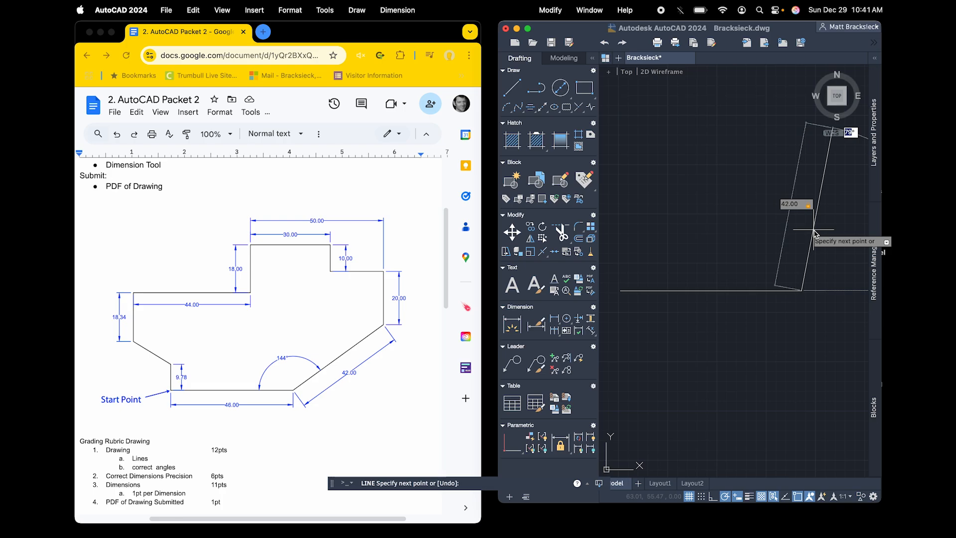
Use Spotlight to calculate 180-144 for the sloped edge's angle
key("super+space")
type("1")
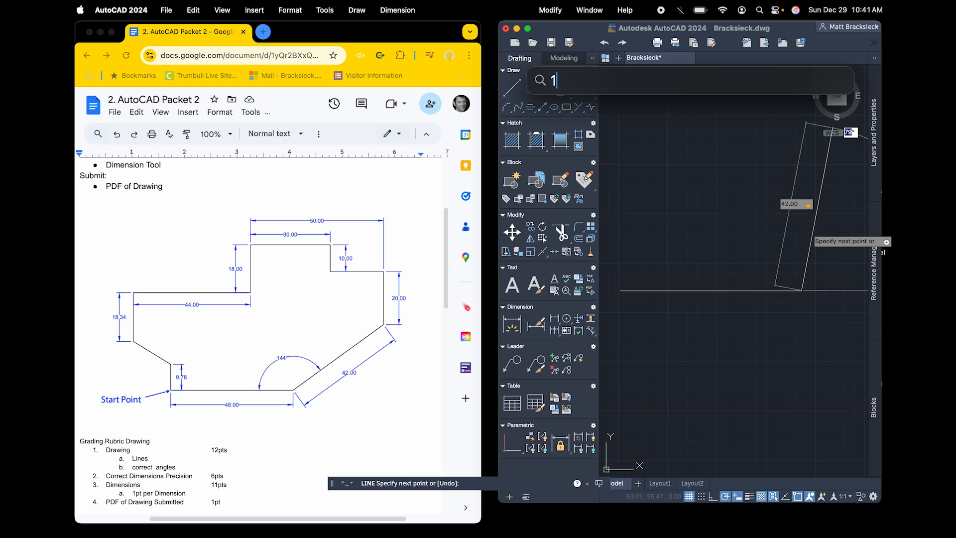
type("80")
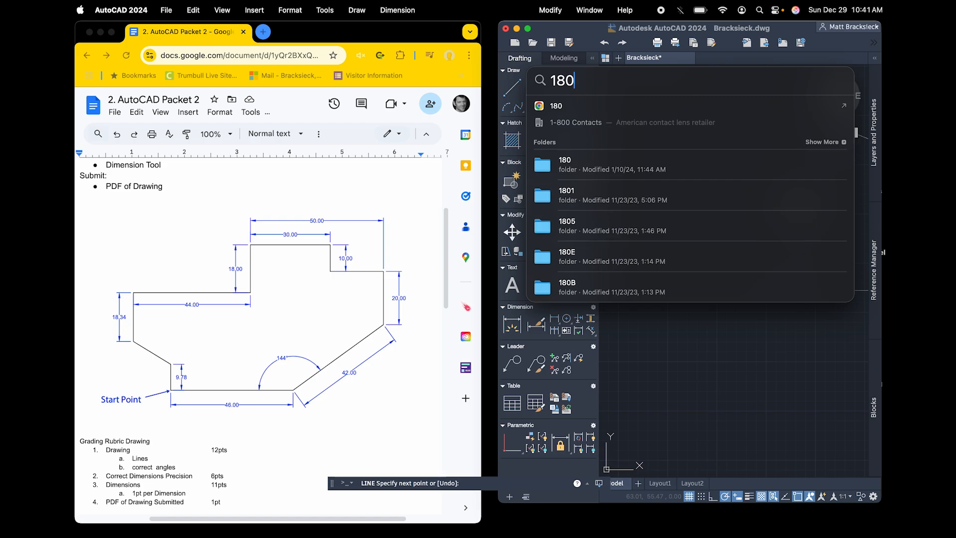
type("-144")
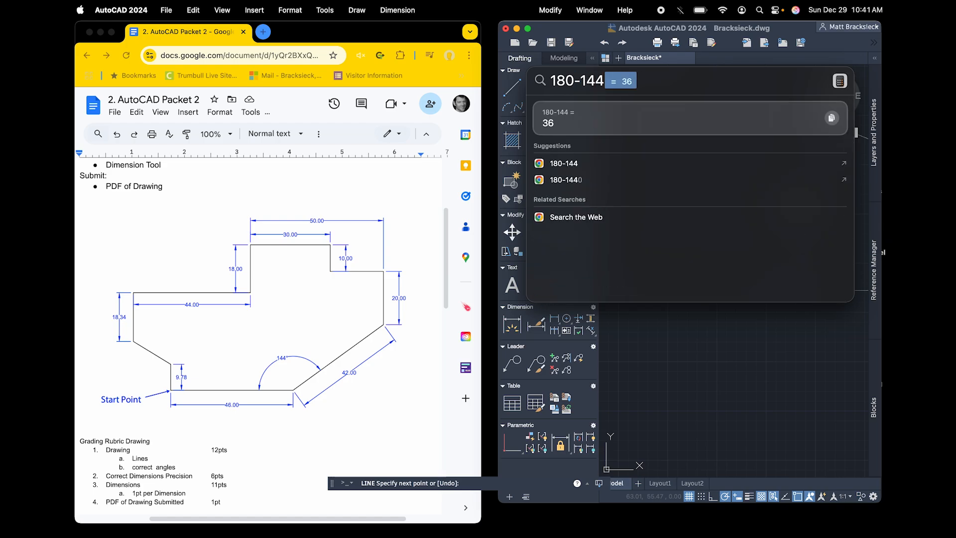
key("Escape")
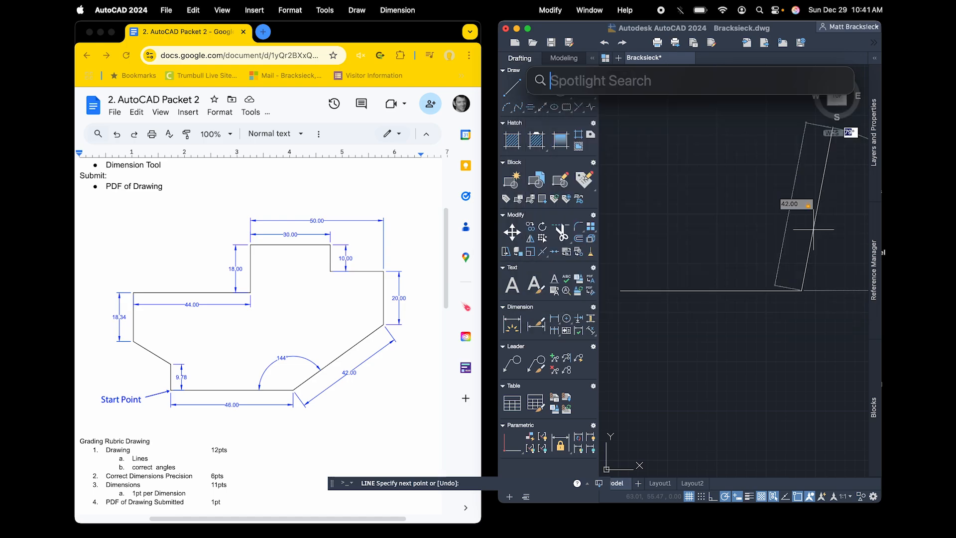
Draw the 42-unit sloped edge at an angle of 36° from the bottom edge's right end
type("36")
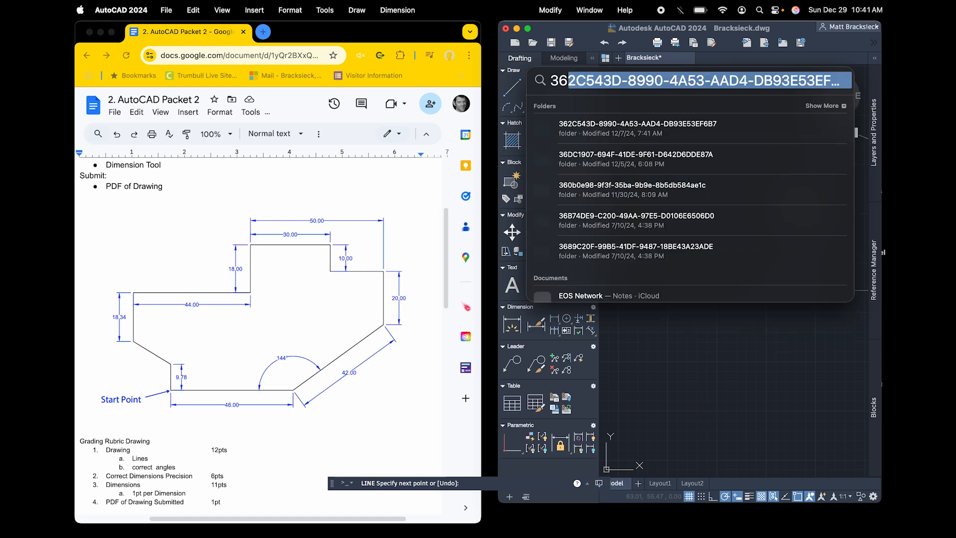
key("Escape")
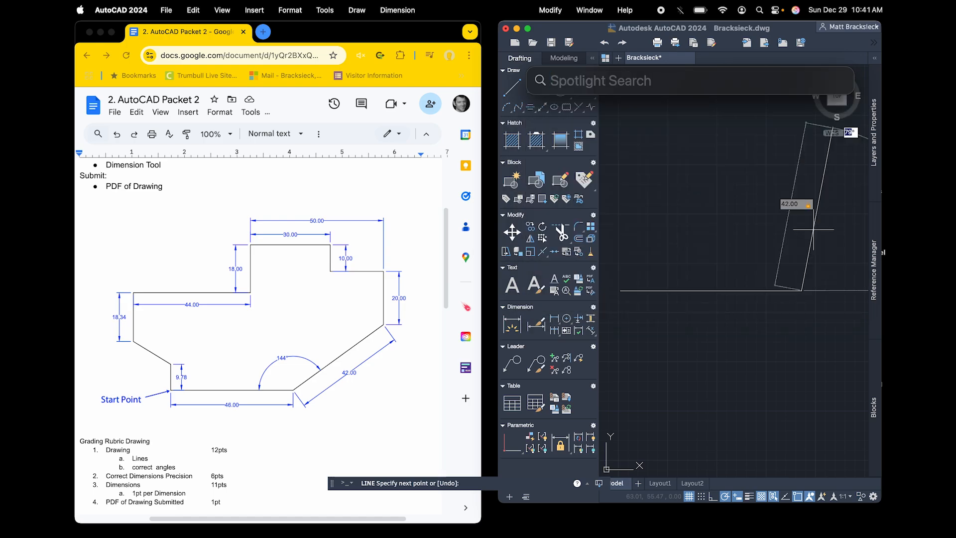
key("Escape")
type("36")
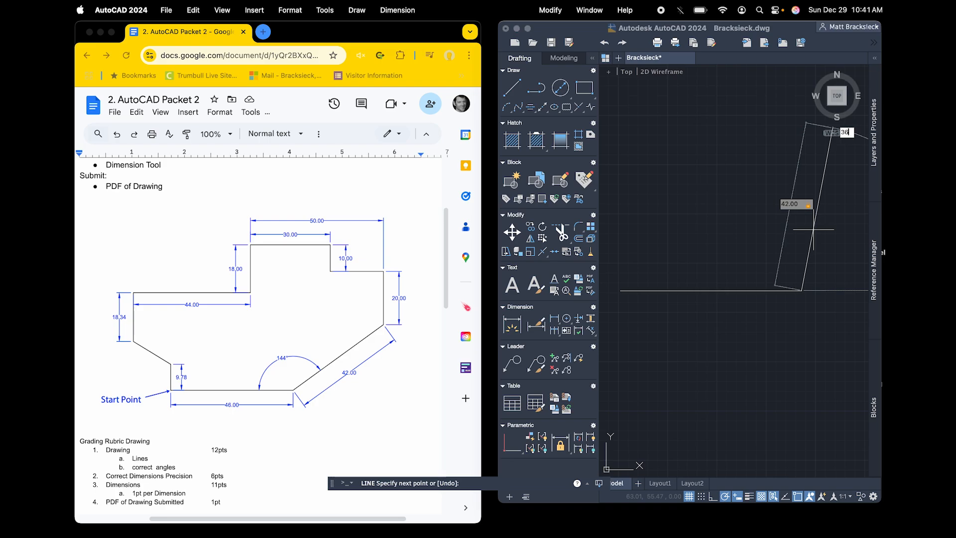
key("Return")
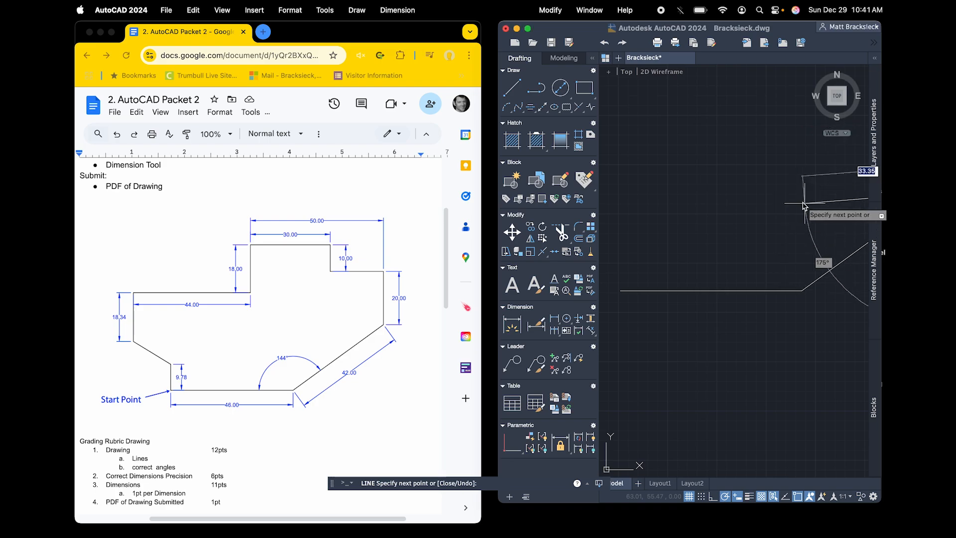
Draw a vertical edge 20 units upward from the upper end of the sloped edge
scroll(808, 201, "down", 10)
scroll(809, 201, "up", 3)
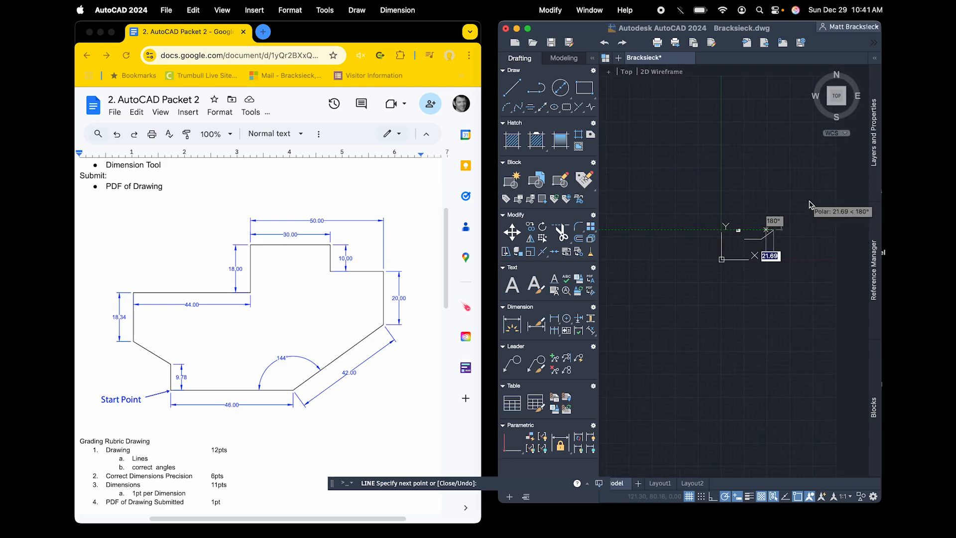
scroll(809, 201, "up", 5)
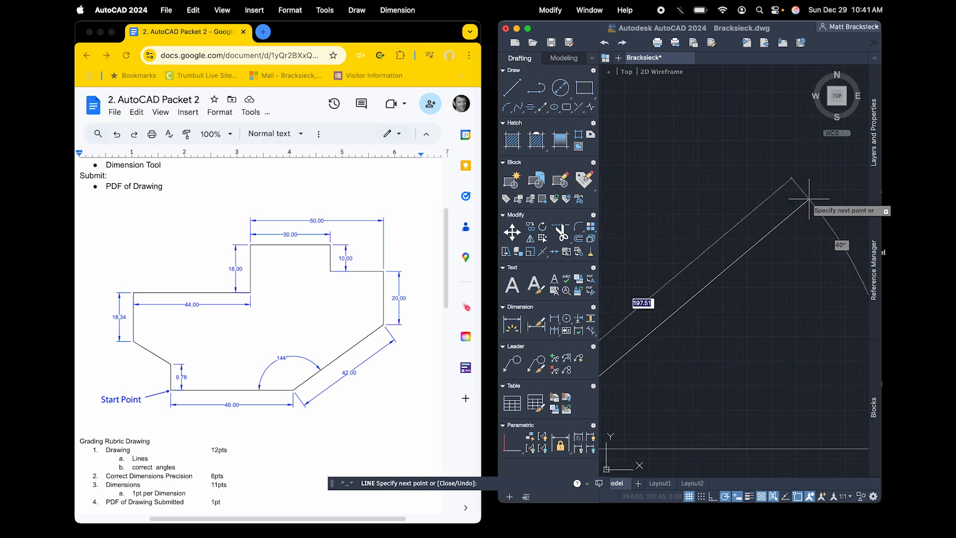
scroll(809, 201, "down", 4)
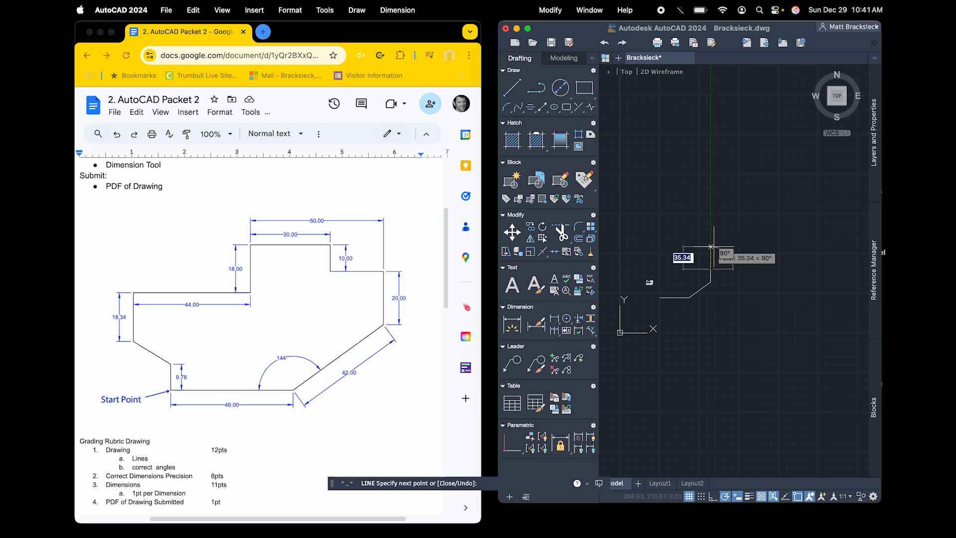
type("20")
key("Return")
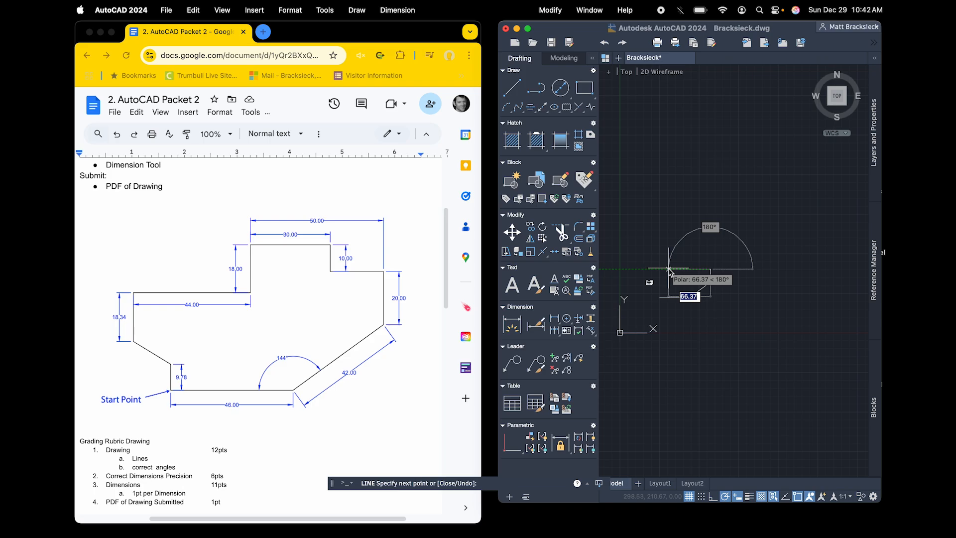
Continue the outline from the 20-unit vertical edge with lines 20 units left, 10 units up and 30 units left
type("20")
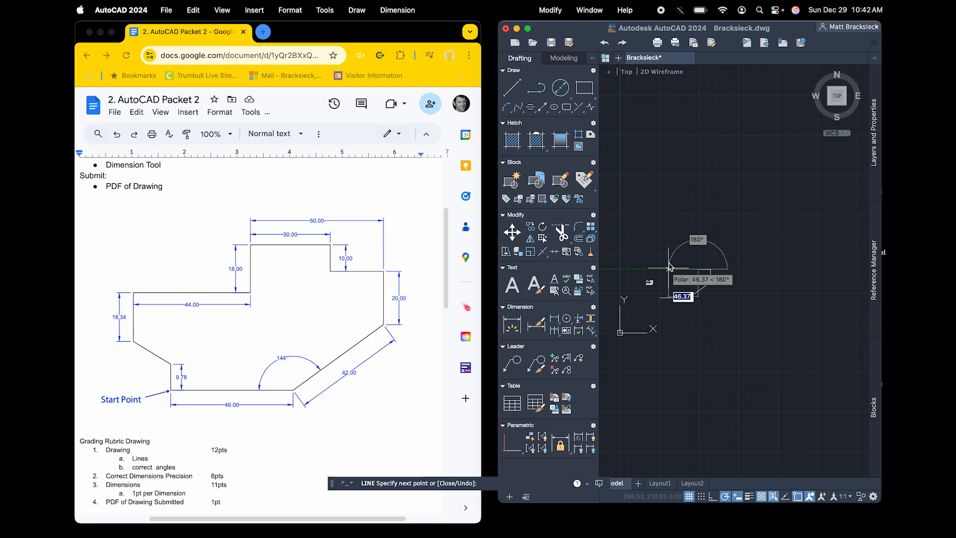
key("Return")
type("10")
key("Return")
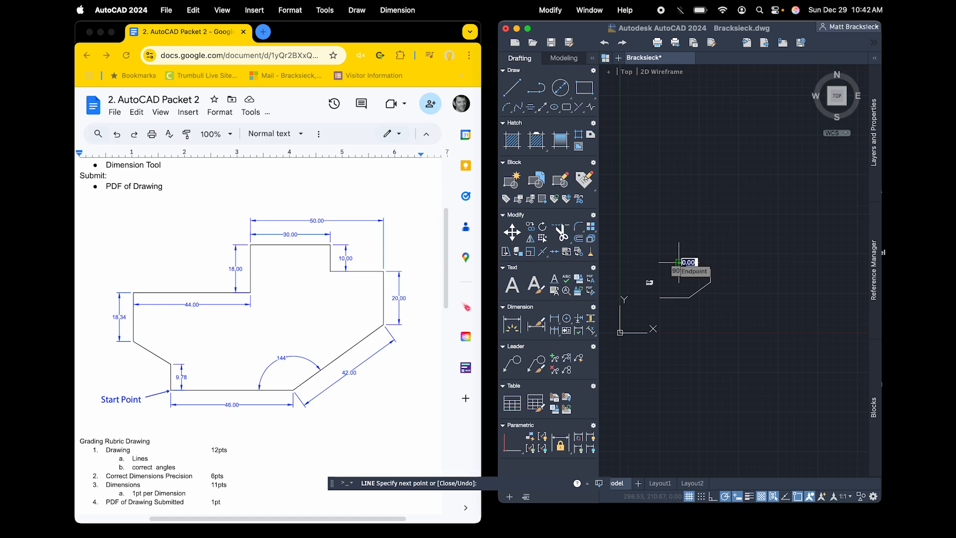
scroll(677, 261, "up", 3)
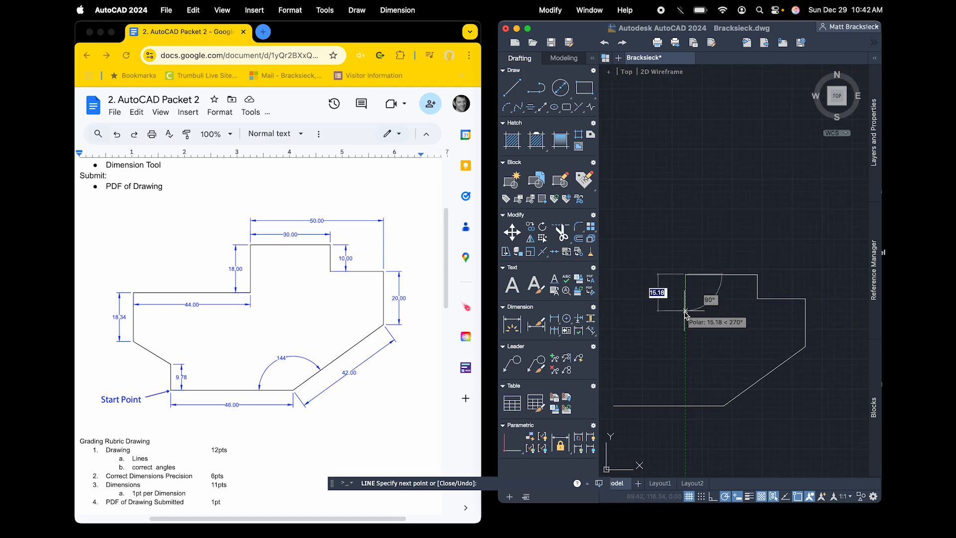
Continue the outline with lines 18 units down, 44 units left and 18.34 units down, and end the line chain there
type("18")
key("Return")
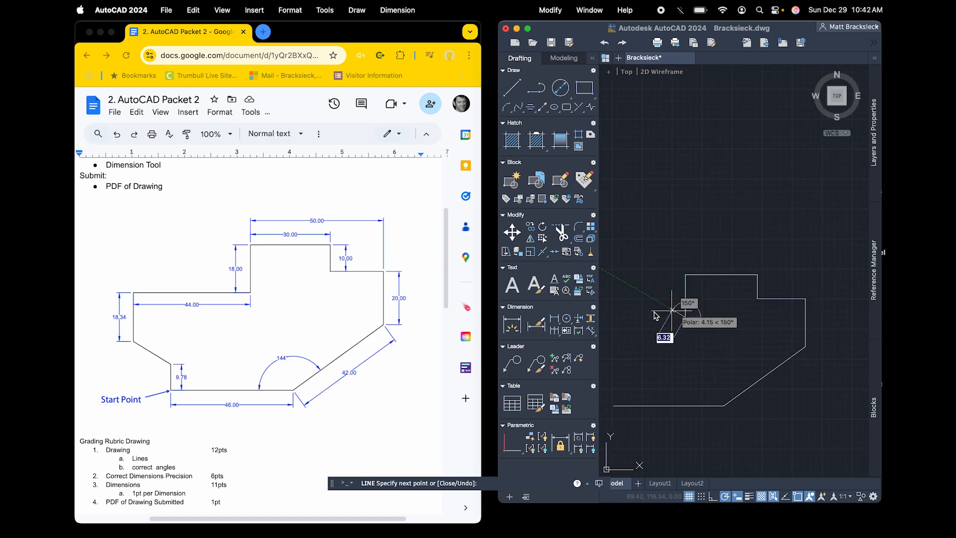
type("44")
key("Return")
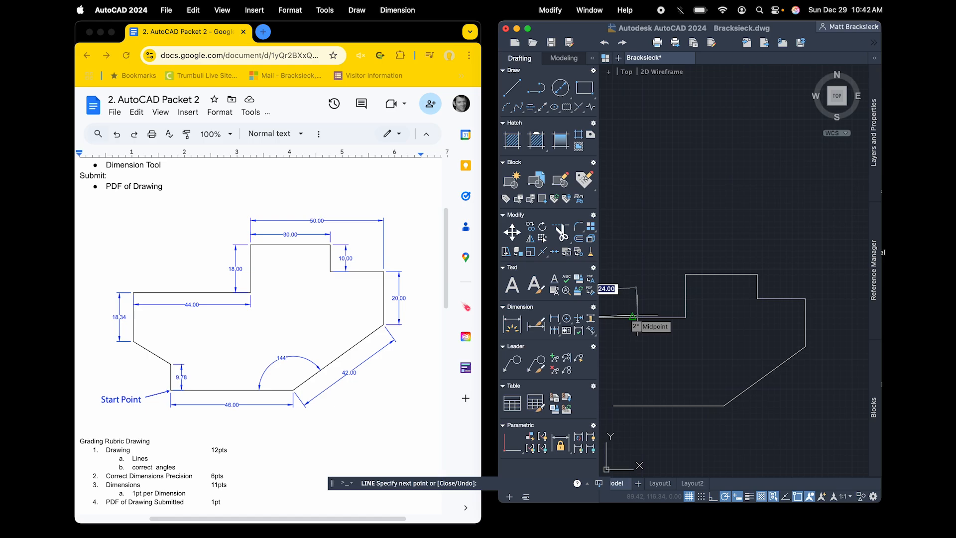
scroll(617, 357, "down", 3)
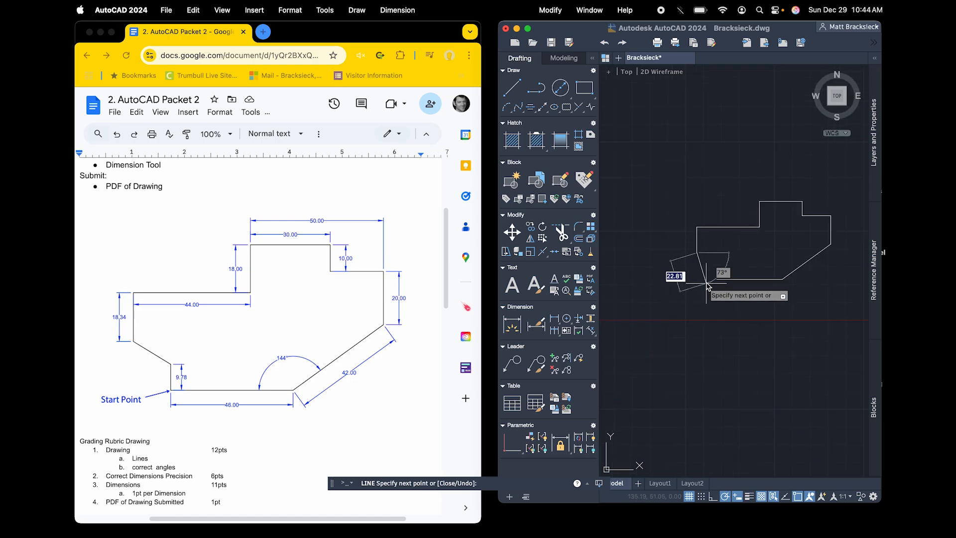
left_click(699, 259)
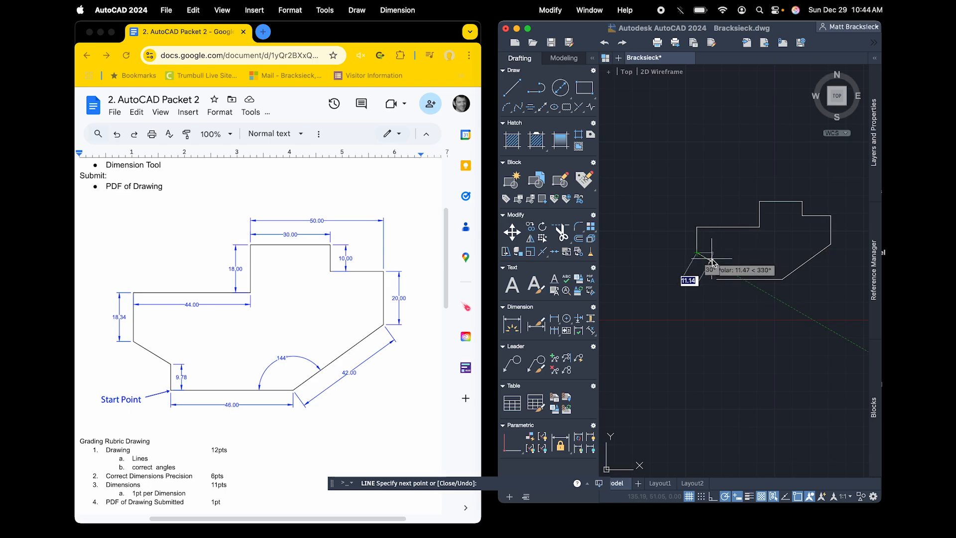
key("Escape")
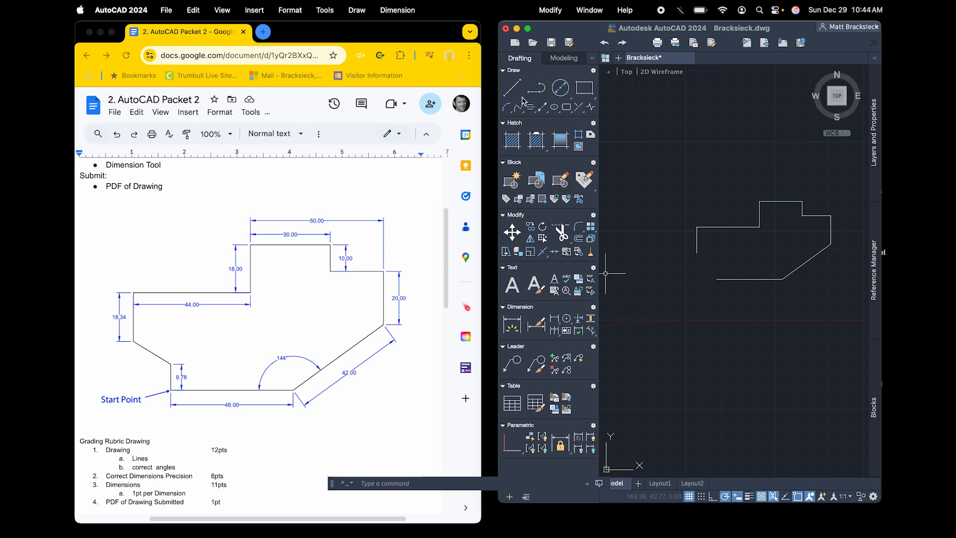
Draw a 9.78-unit edge upward from the bottom edge's left end and close the outline to the far-left vertical edge's lower end
left_click(512, 88)
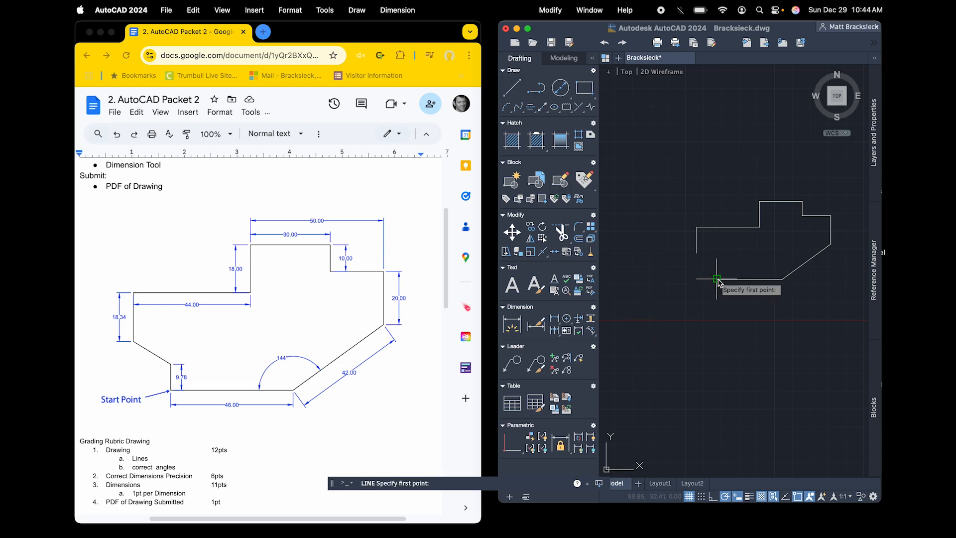
left_click(716, 278)
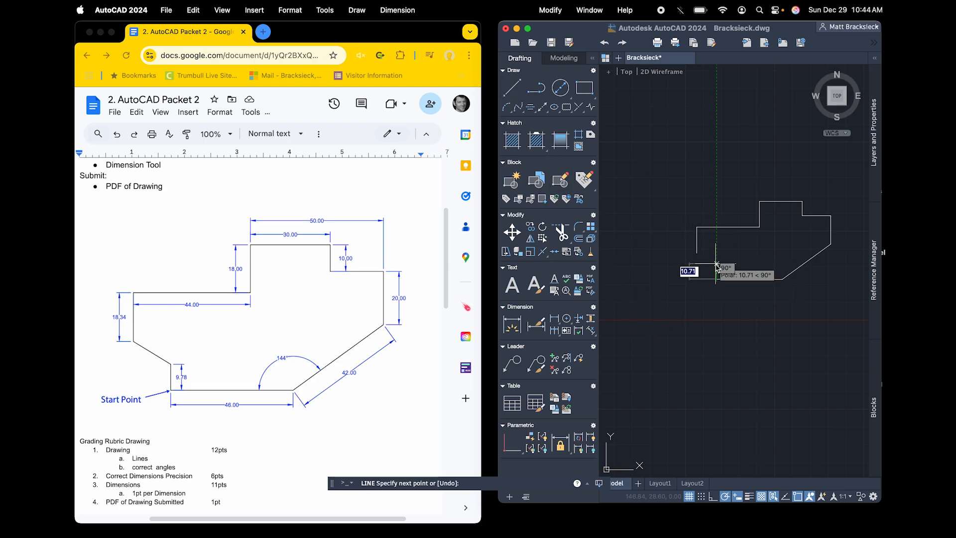
type("9.78")
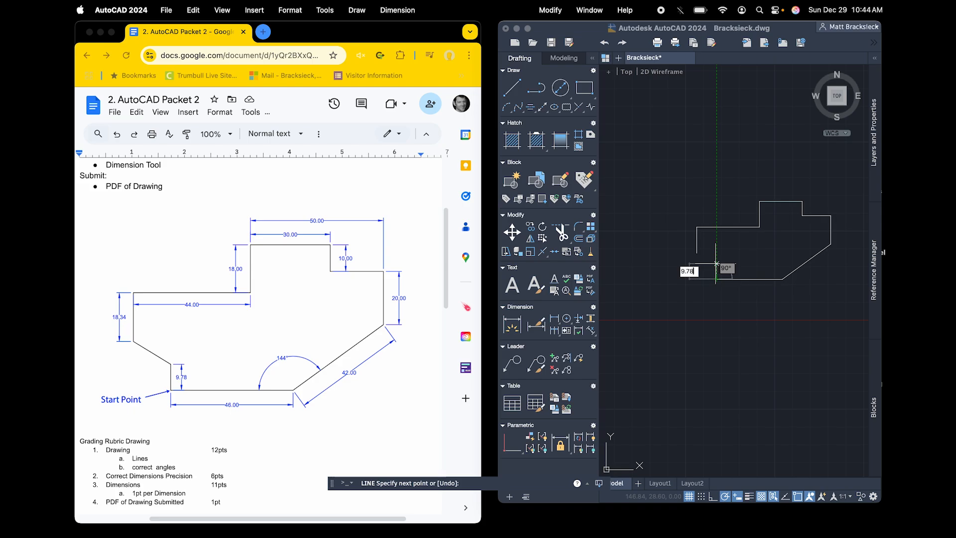
key("Return")
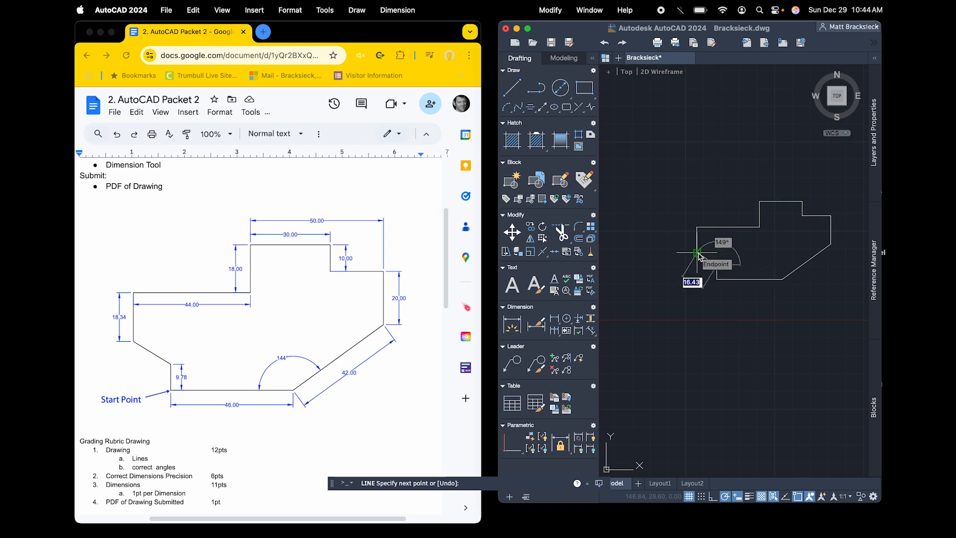
scroll(698, 255, "up", 7)
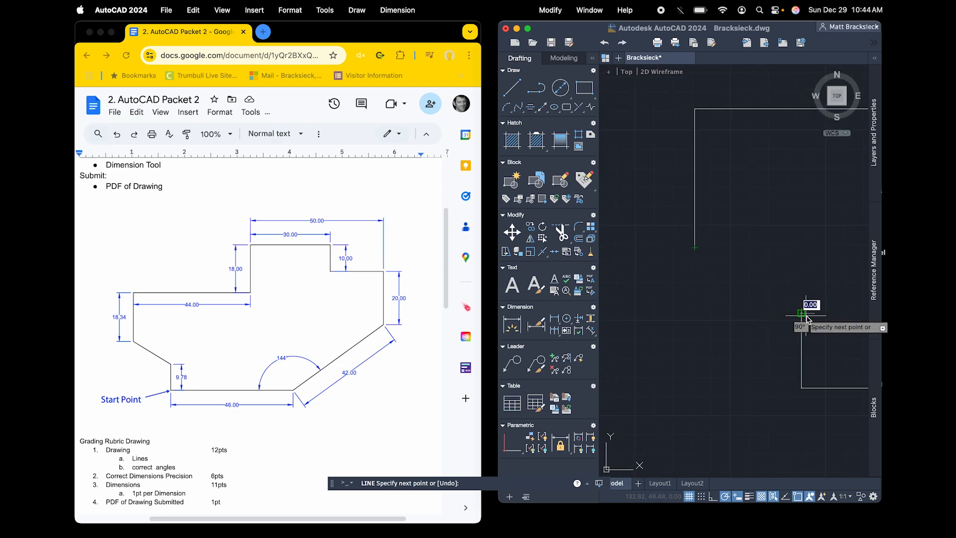
left_click(695, 248)
key("Escape")
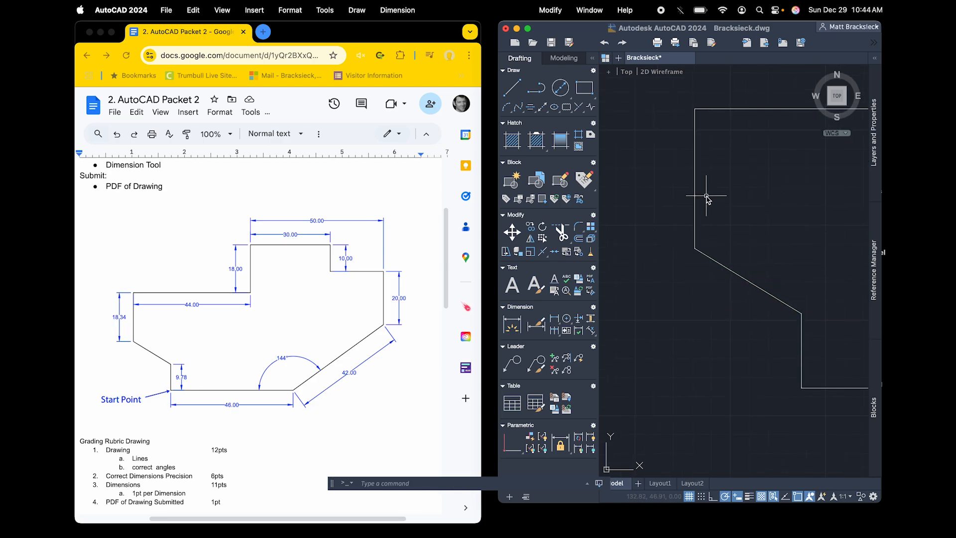
Widen the drawing window over the reference document and bring the whole outline into view
scroll(704, 244, "down", 3)
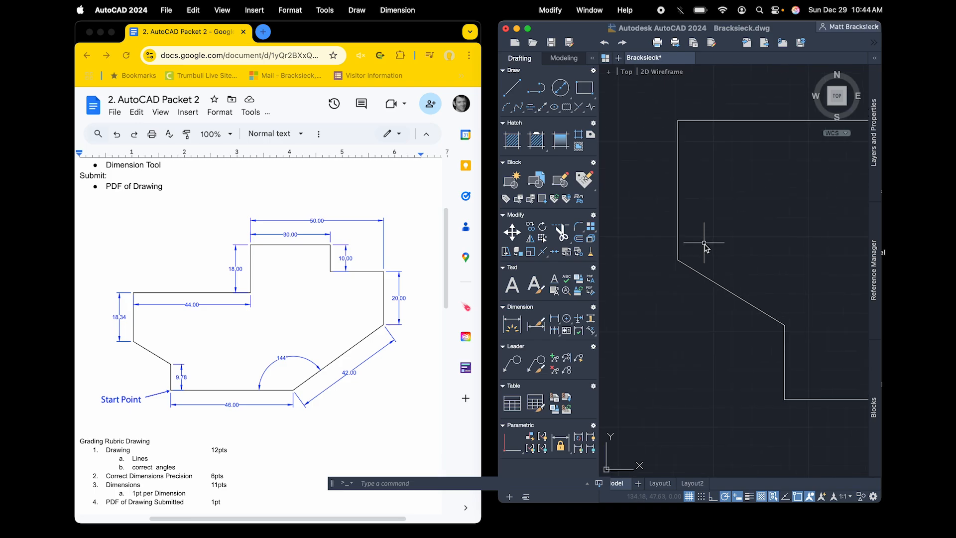
scroll(703, 244, "right", 2)
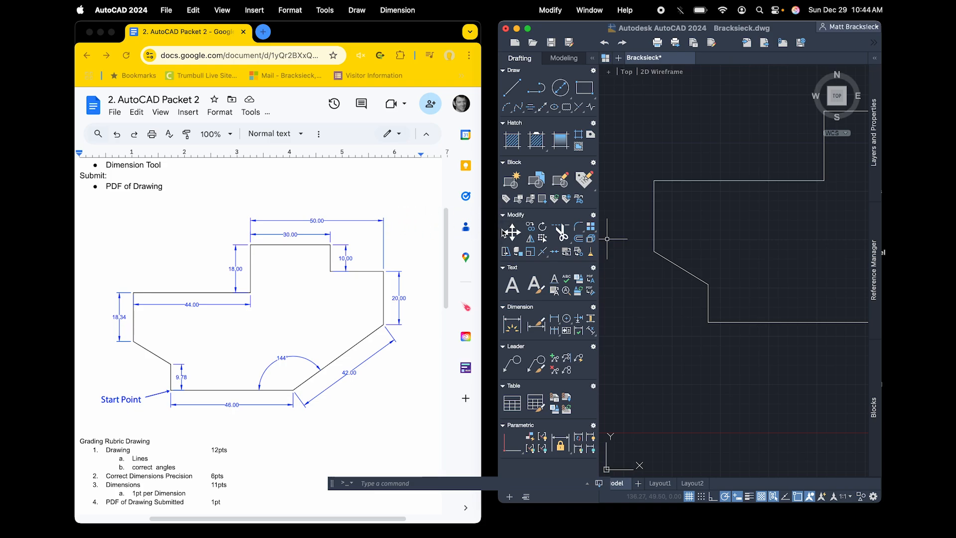
left_click_drag(498, 228, 151, 227)
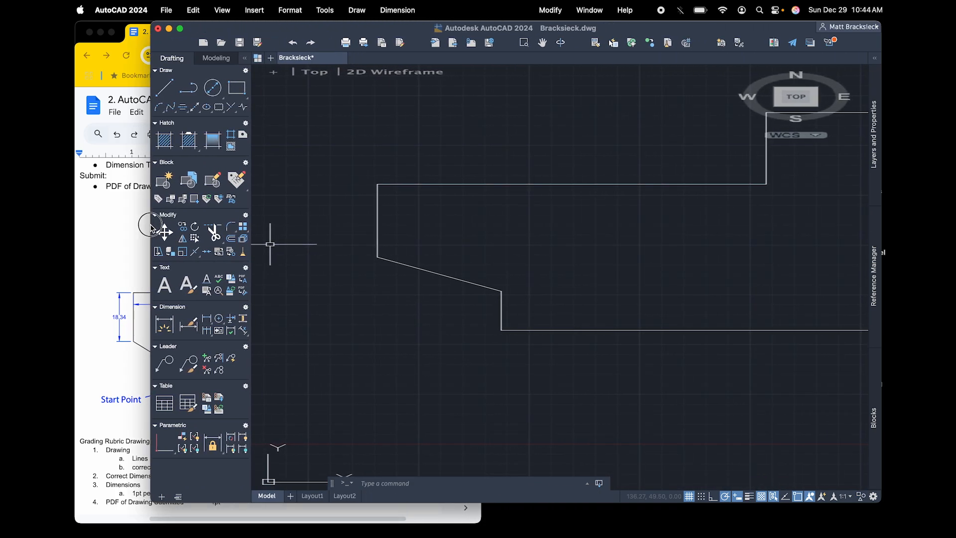
scroll(458, 279, "right", 4)
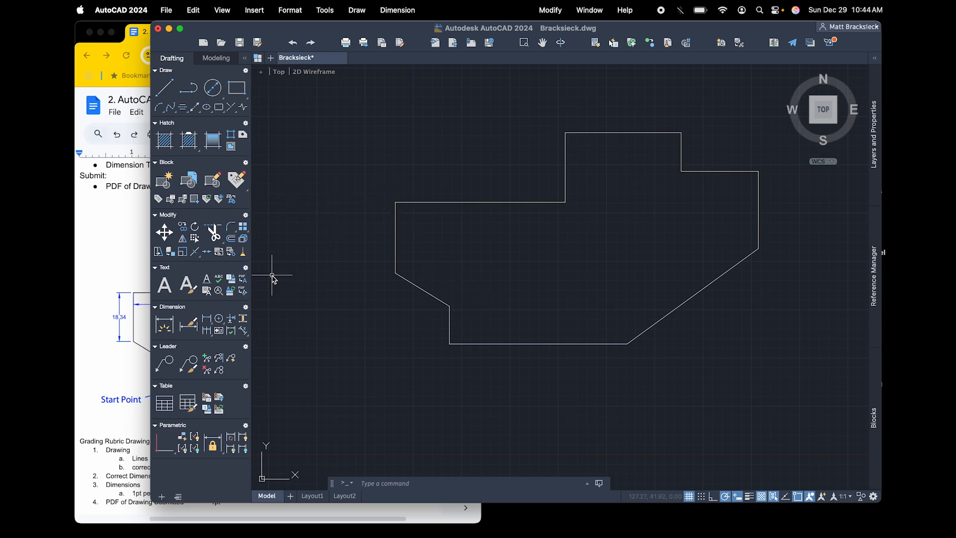
Dimension the far-left vertical edge of the outline, placing the dimension line just outside the part
left_click(164, 325)
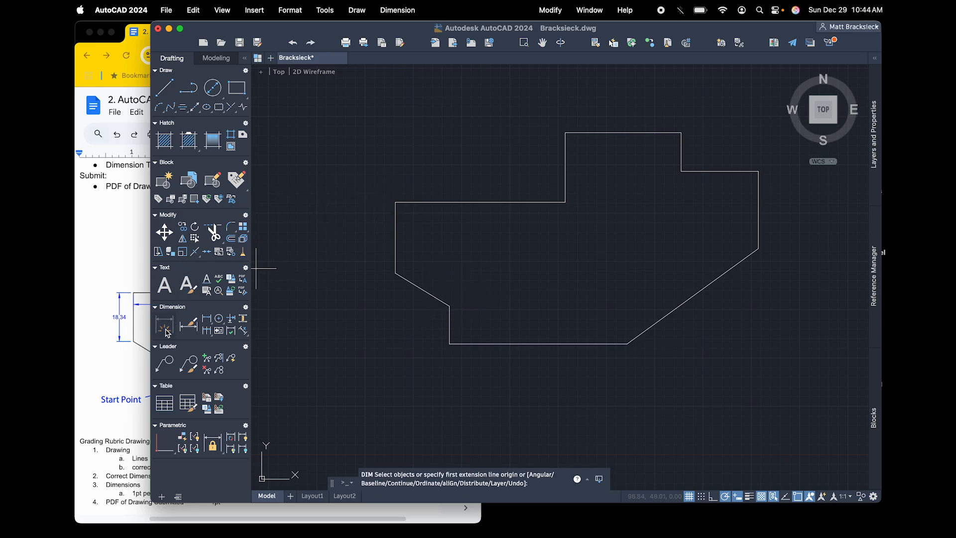
left_click(395, 201)
left_click(396, 273)
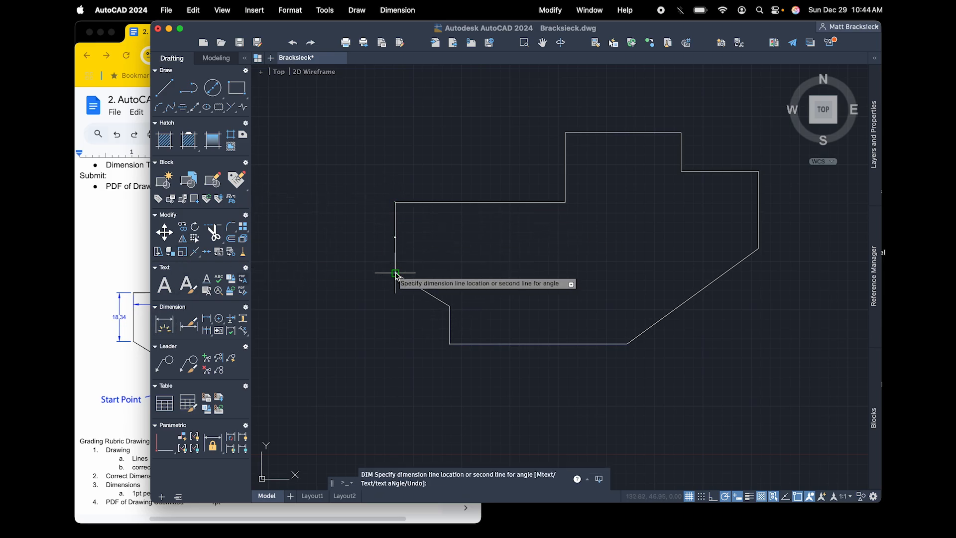
left_click(380, 239)
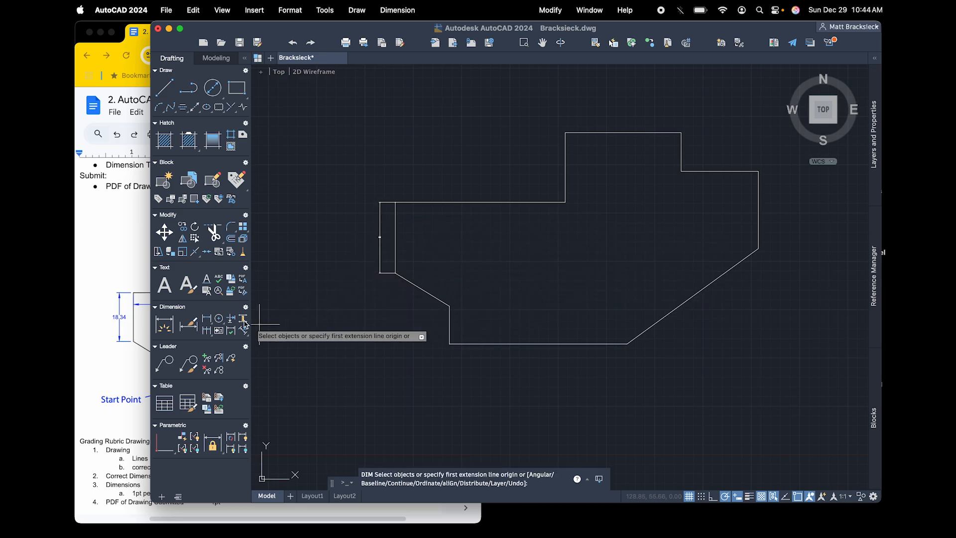
Modify the Standard dimension style to use a text height of 2.00
left_click(187, 329)
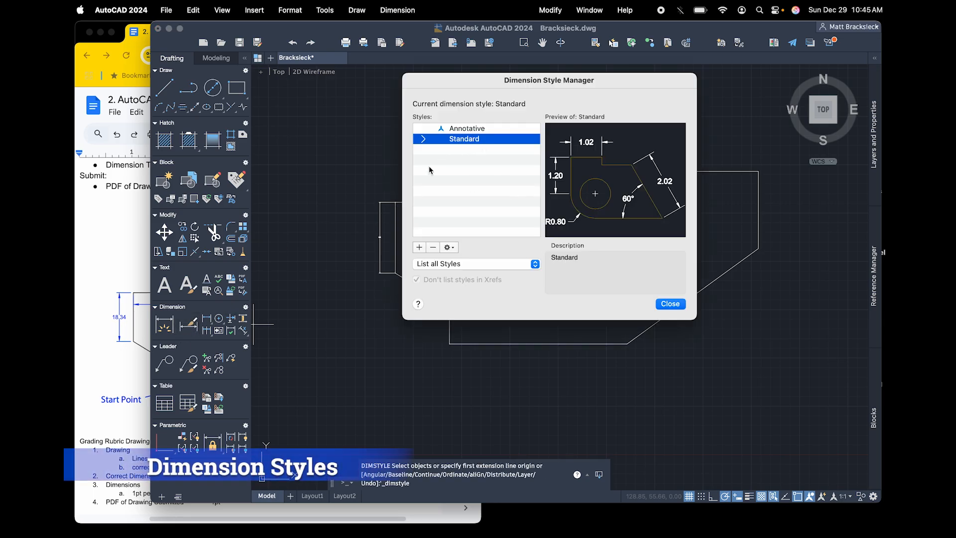
left_click(448, 247)
left_click(459, 272)
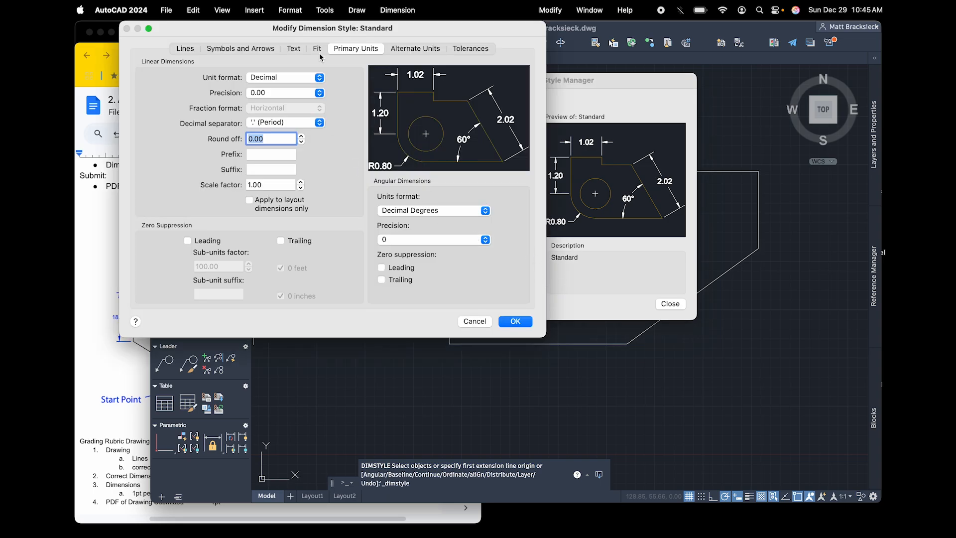
left_click(297, 49)
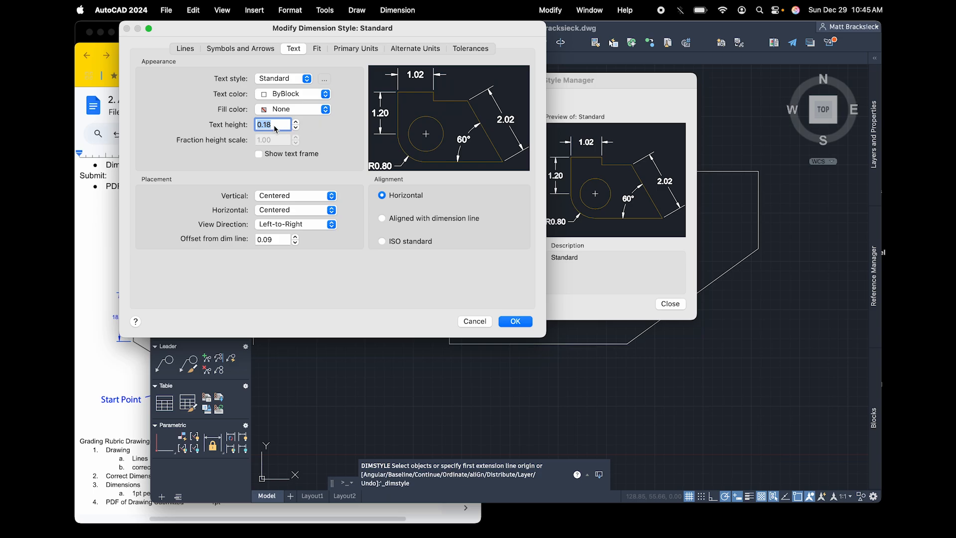
key("Return")
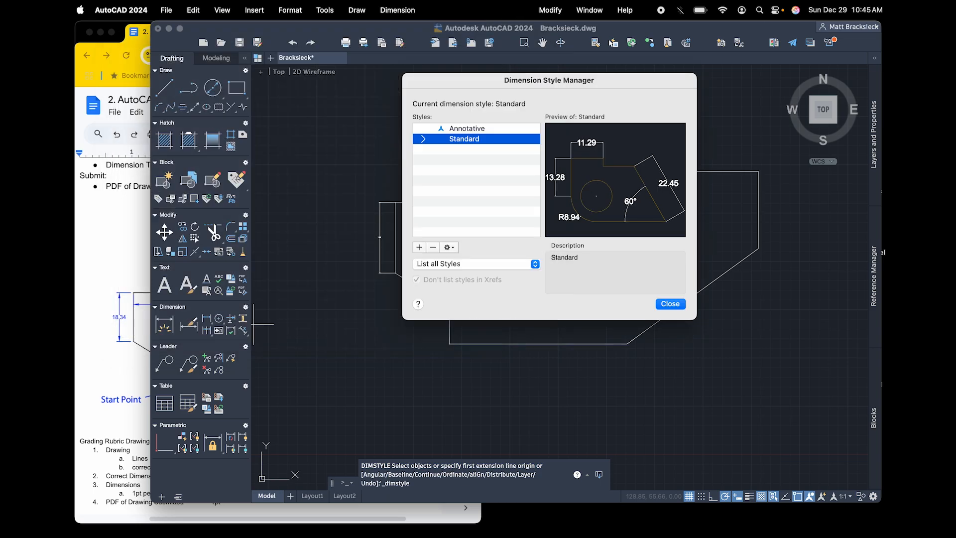
left_click(670, 304)
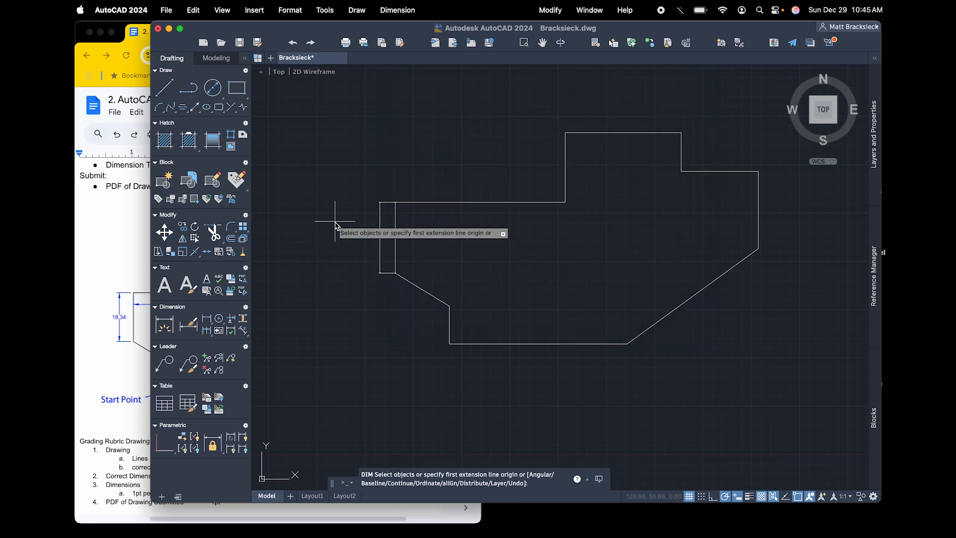
Dimension the upper-left horizontal edge of the outline, placing the dimension line above it
key("Return")
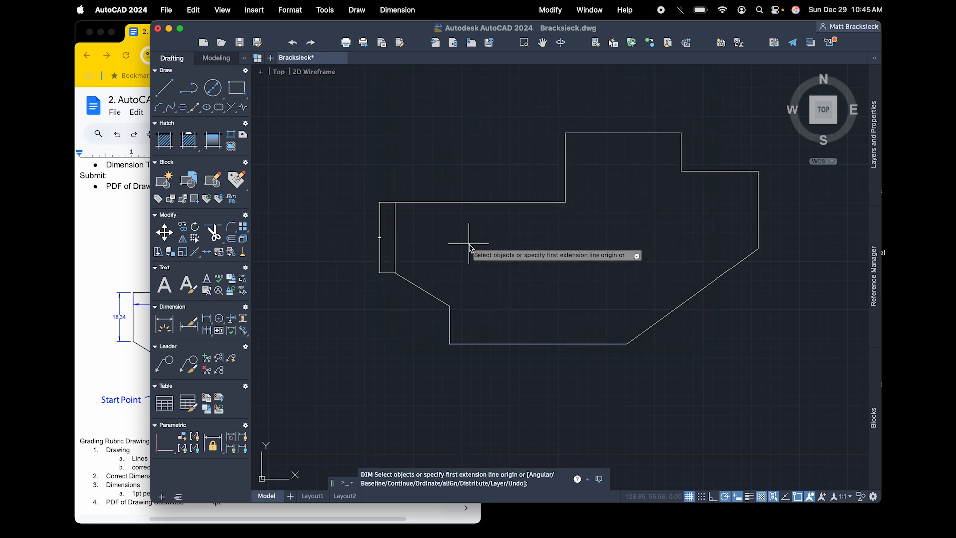
left_click(395, 202)
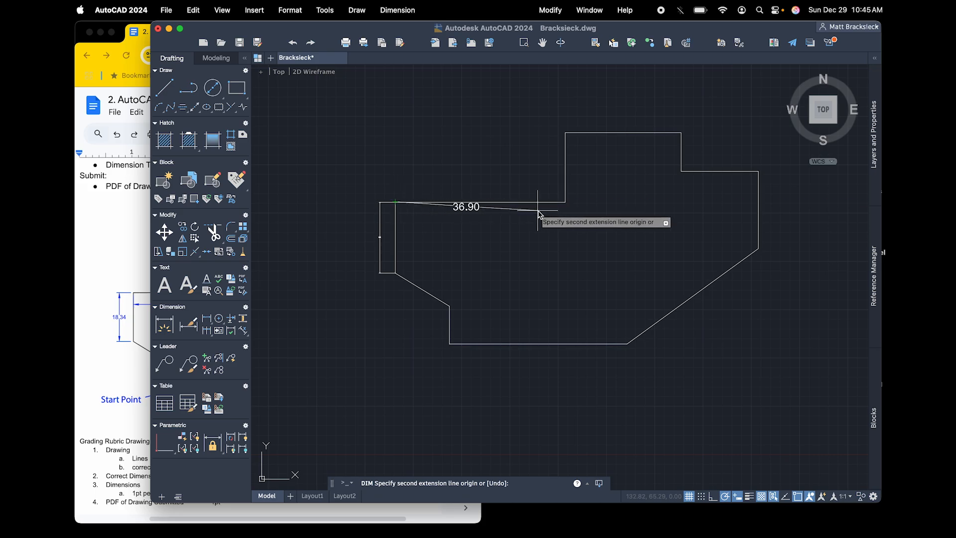
left_click(565, 202)
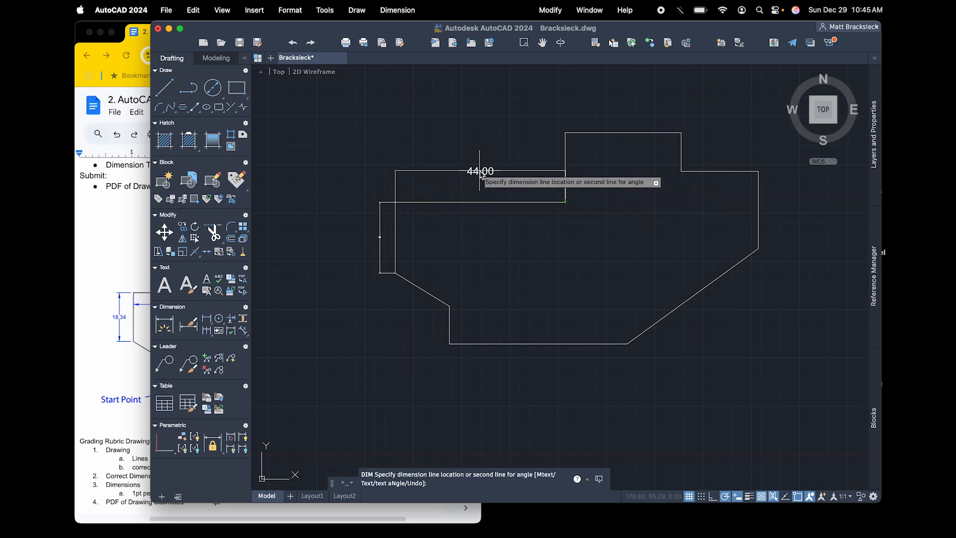
left_click(480, 172)
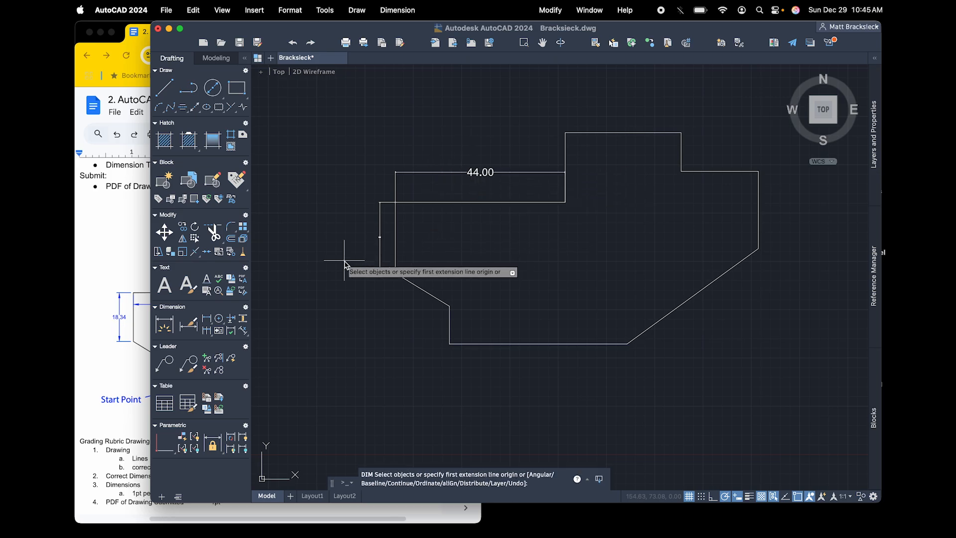
Set the arrow size of the Standard dimension style to 2
left_click(193, 323)
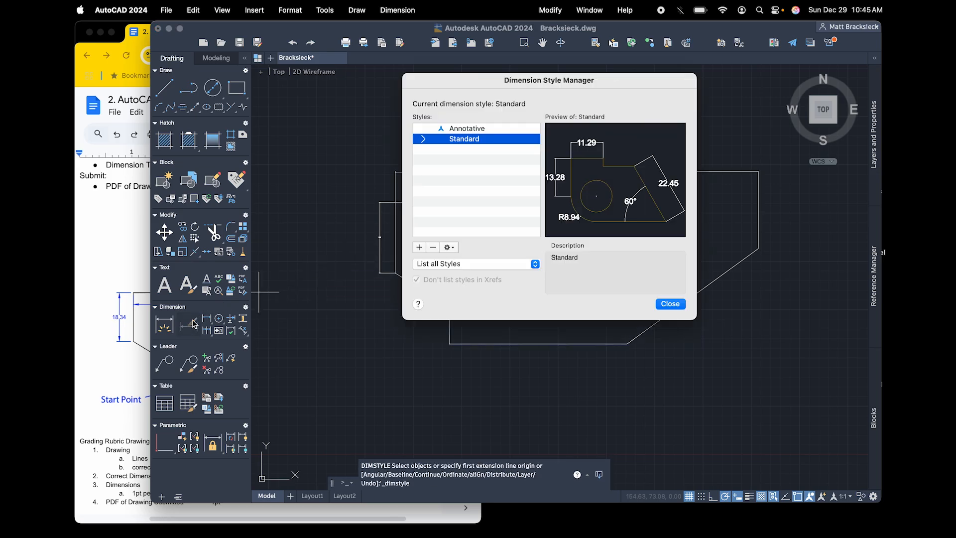
left_click(449, 247)
left_click(471, 272)
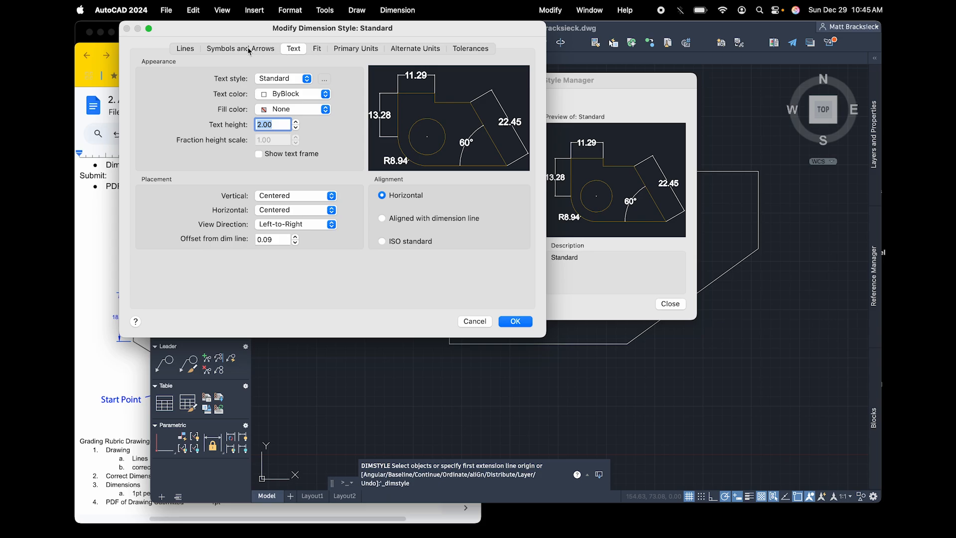
left_click(247, 48)
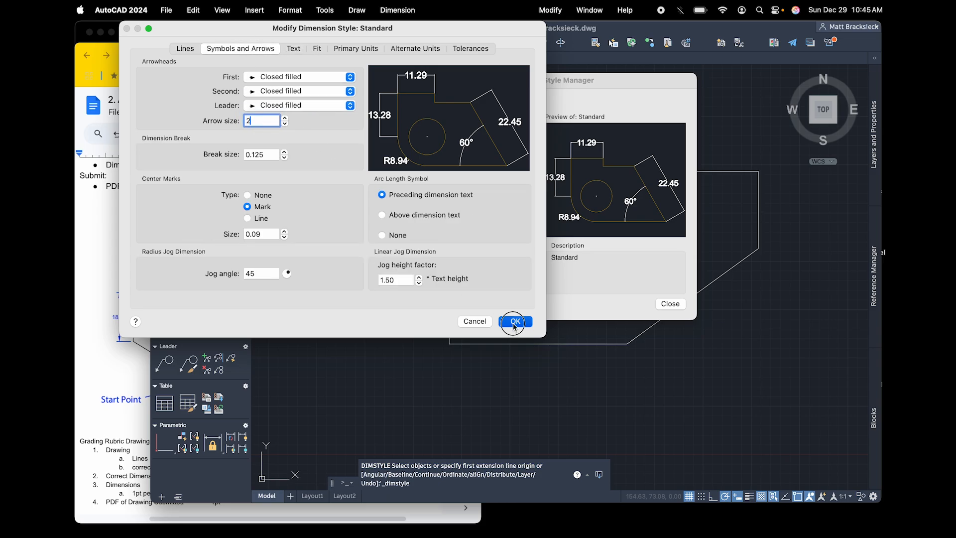
left_click(514, 322)
left_click(663, 308)
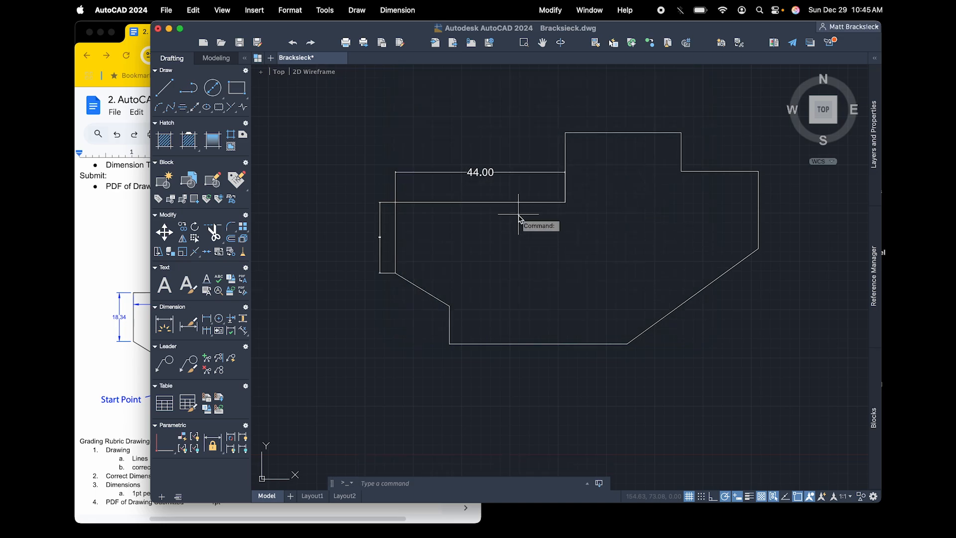
key("Escape")
Delete the existing dimensions of the upper-left horizontal edge and the far-left vertical edge
left_click(482, 172)
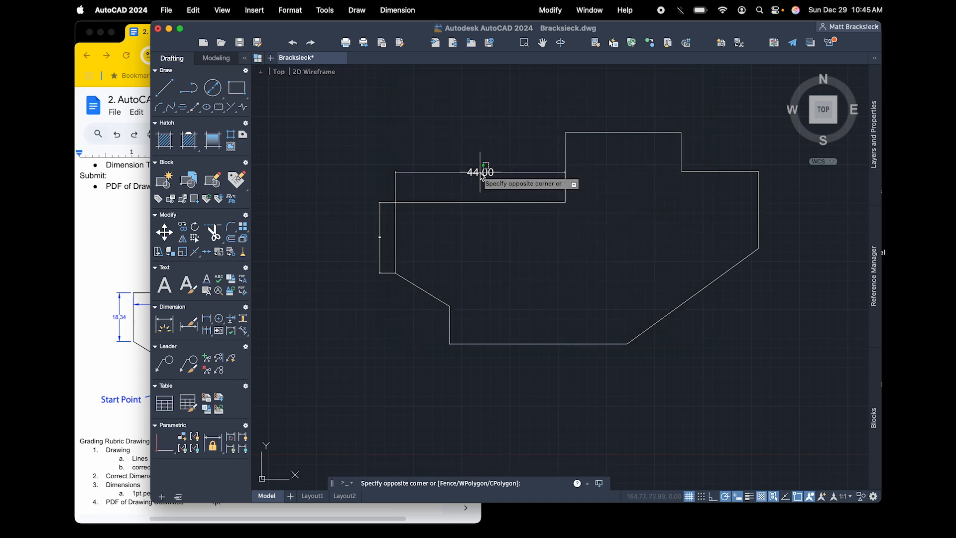
key("Escape")
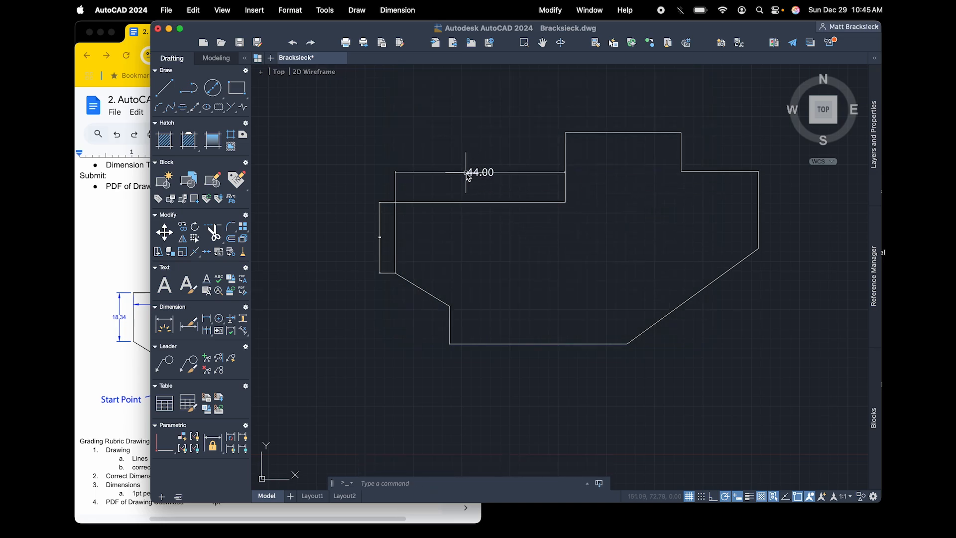
left_click(466, 172)
key("Delete")
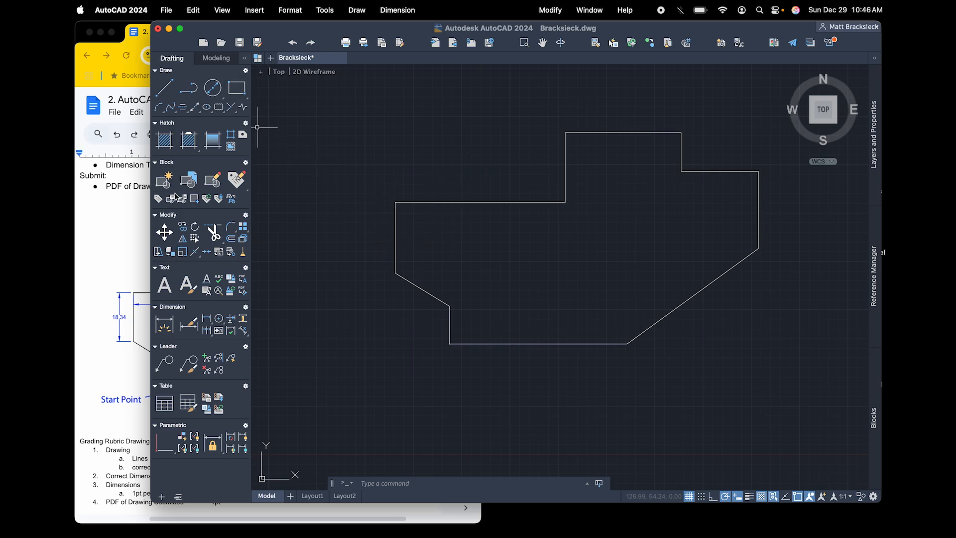
Dimension the far-left vertical edge outside the part and the upper-left horizontal edge with its dimension line above
left_click(167, 332)
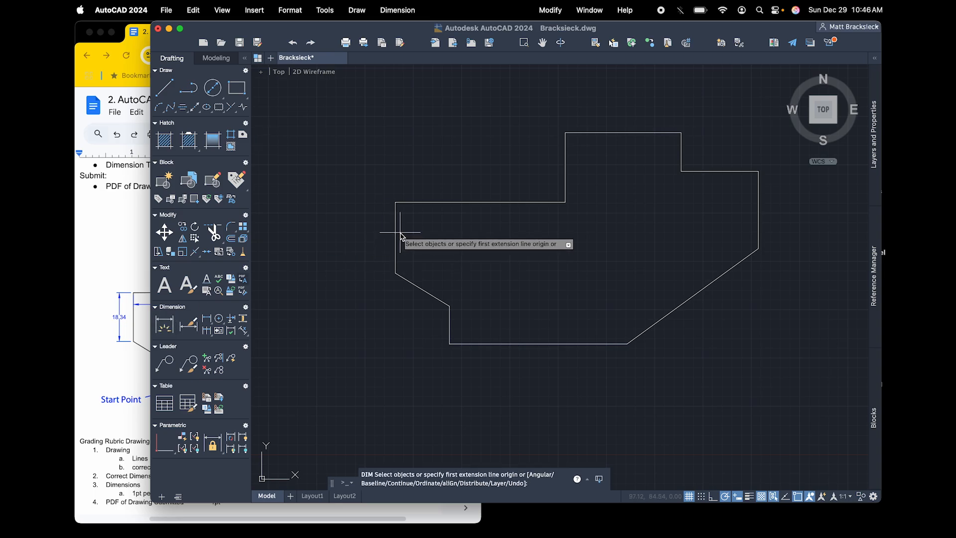
left_click(396, 273)
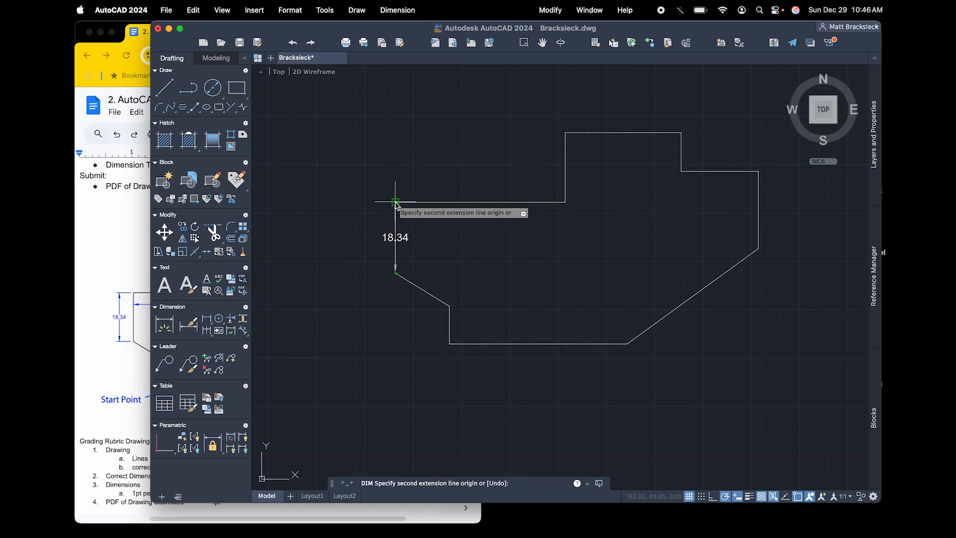
left_click(395, 203)
left_click(376, 243)
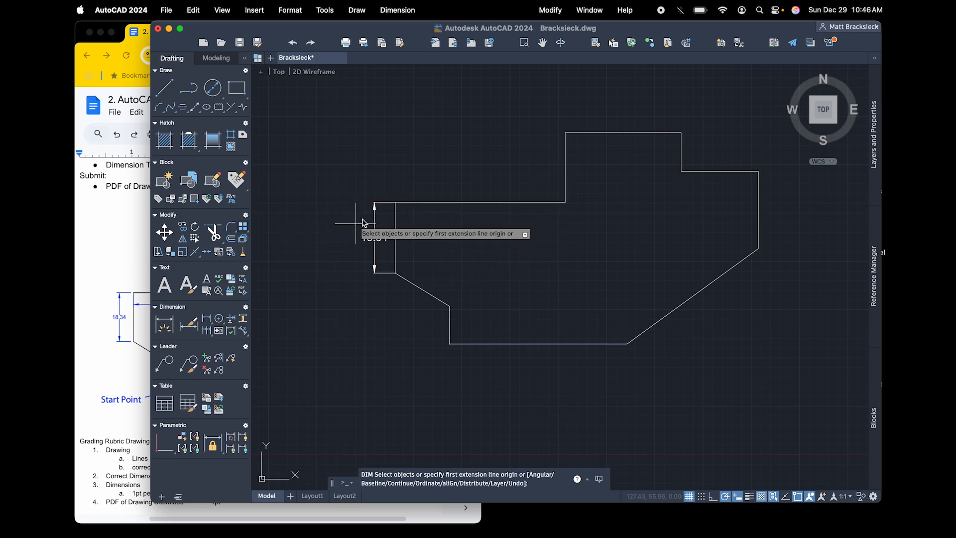
left_click(395, 203)
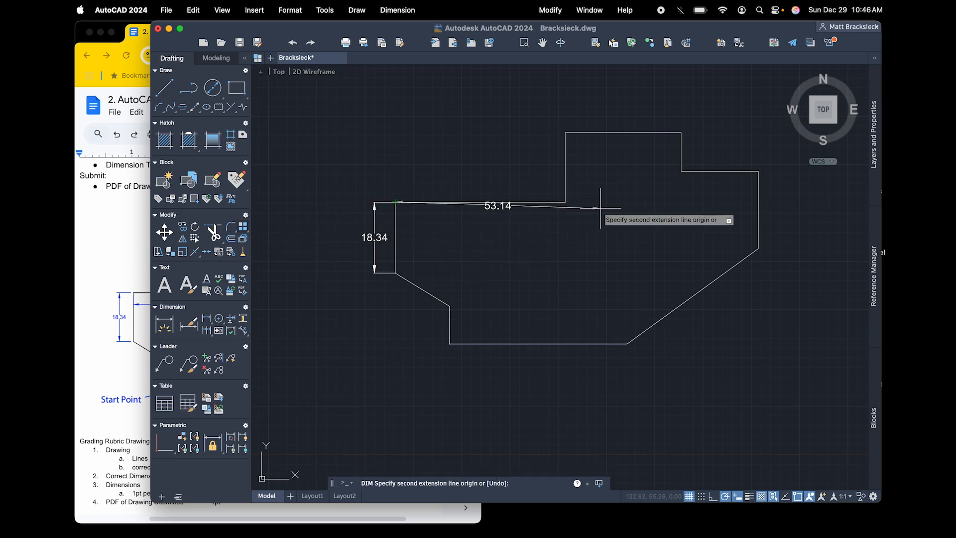
left_click(565, 203)
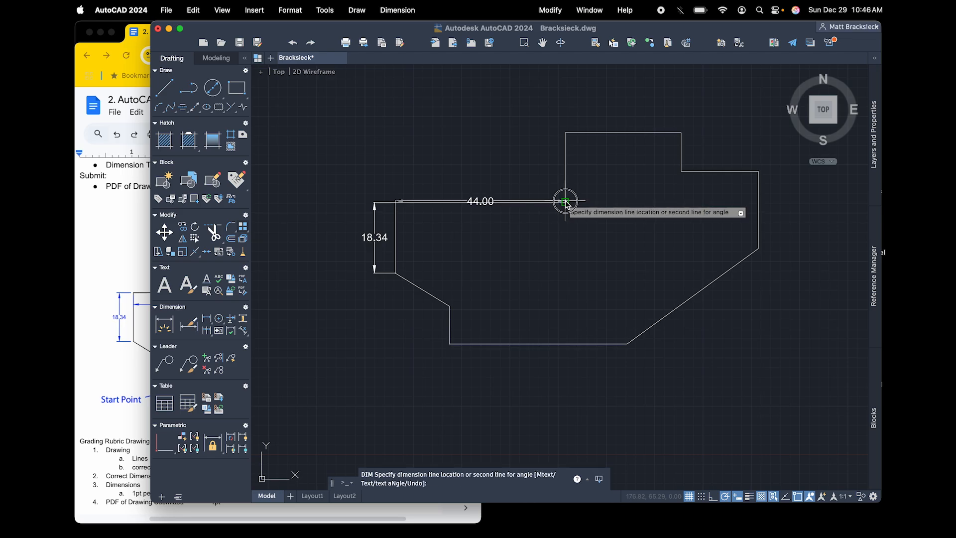
left_click(490, 184)
Dimension the raised upper block's left vertical edge, placed outside it, and its top edge, placed just above it
left_click(565, 132)
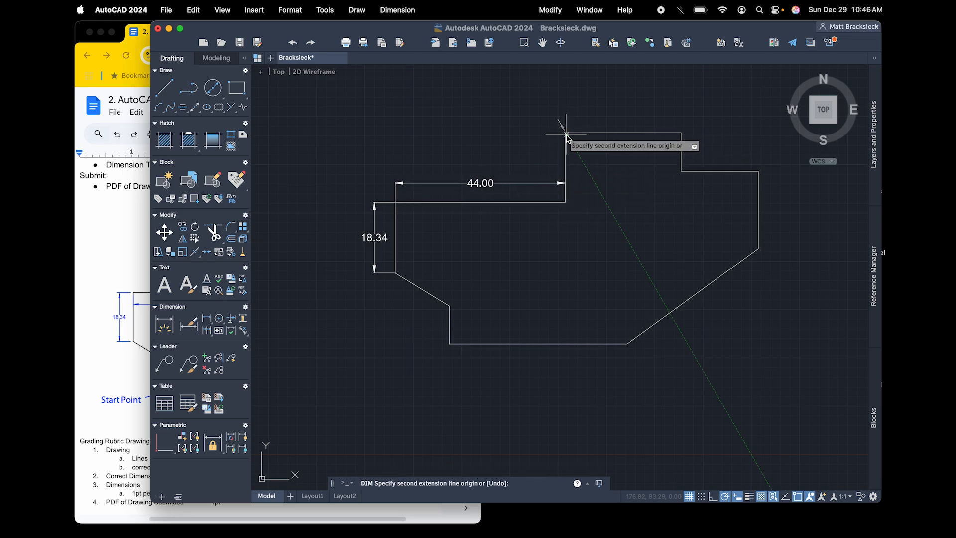
left_click(565, 202)
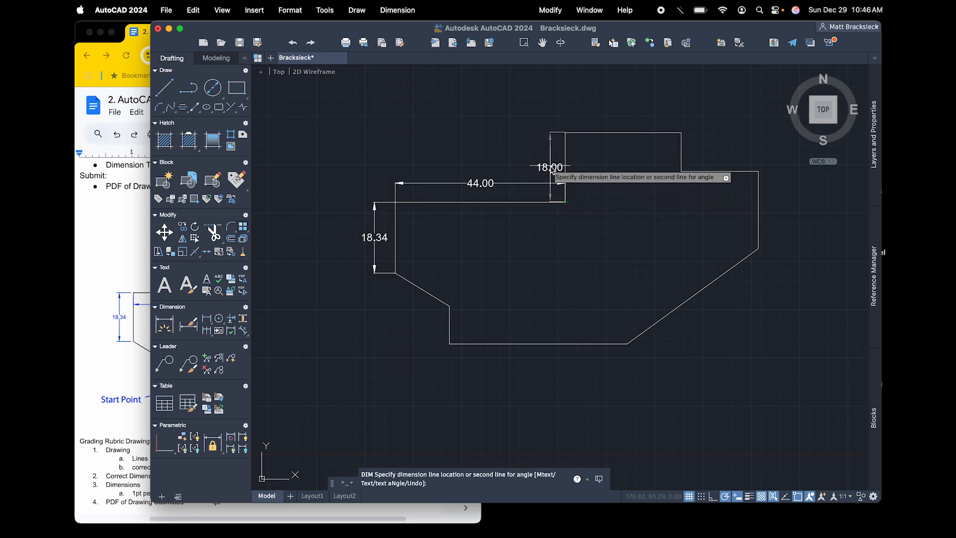
left_click(547, 169)
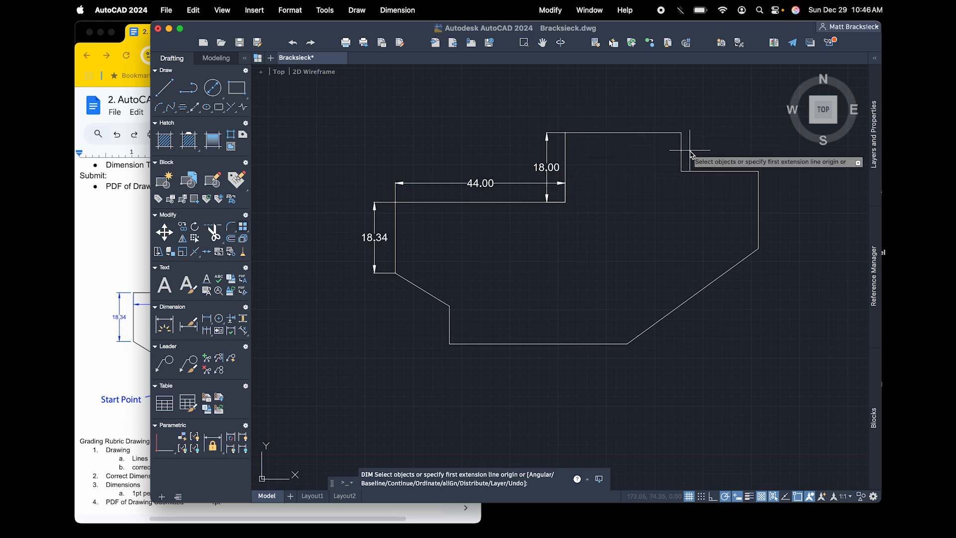
left_click(681, 132)
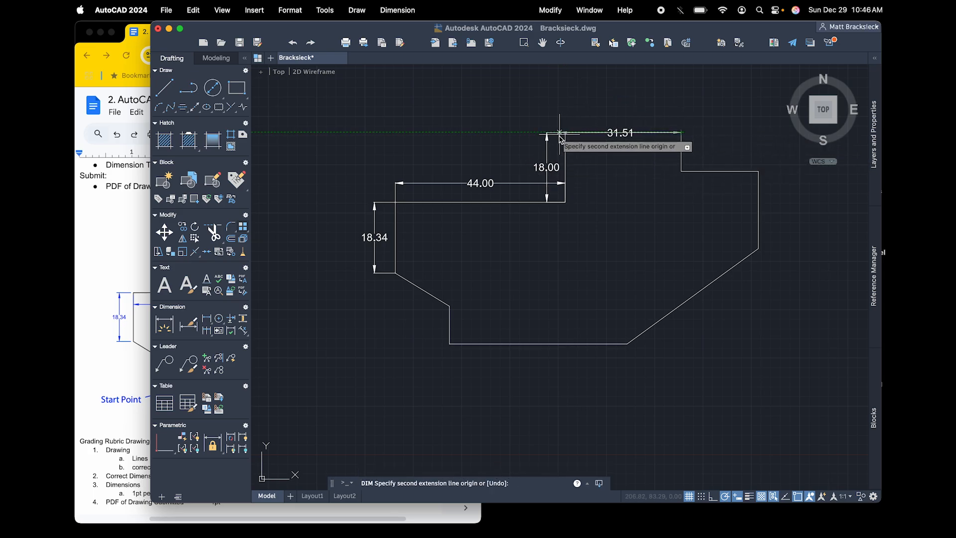
left_click(565, 133)
left_click(564, 120)
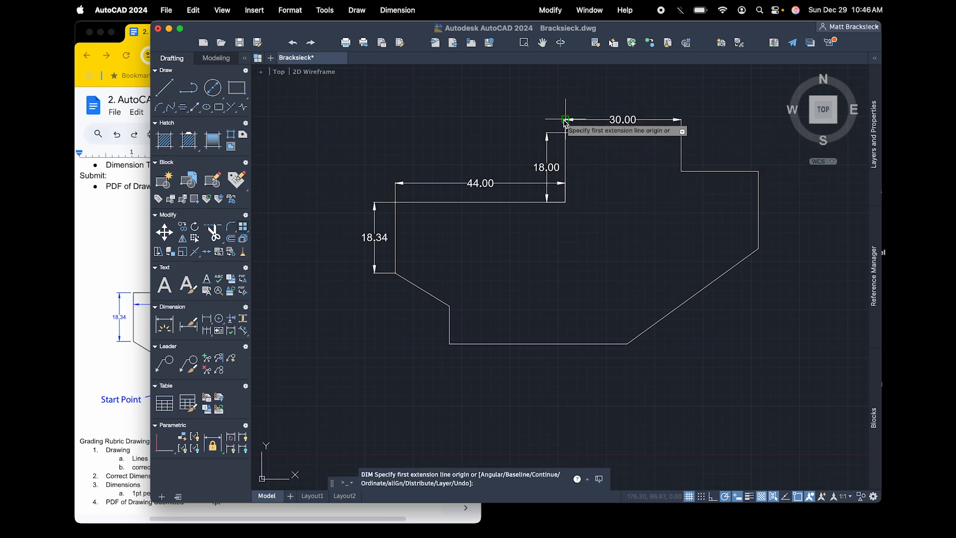
Dimension the width from the raised block's upper-left corner to the far-right edge above the block's width dimension, and dimension the right-hand step's height
left_click(566, 133)
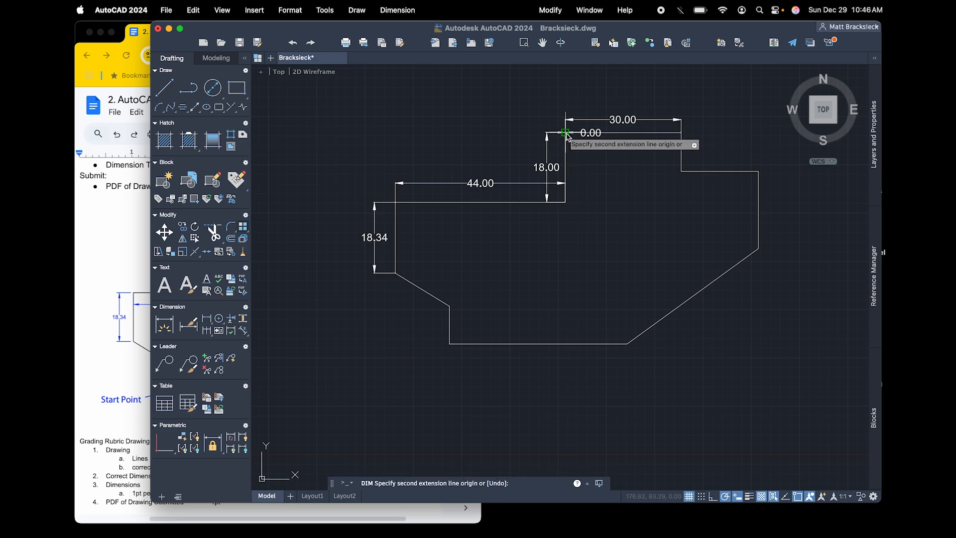
left_click(757, 172)
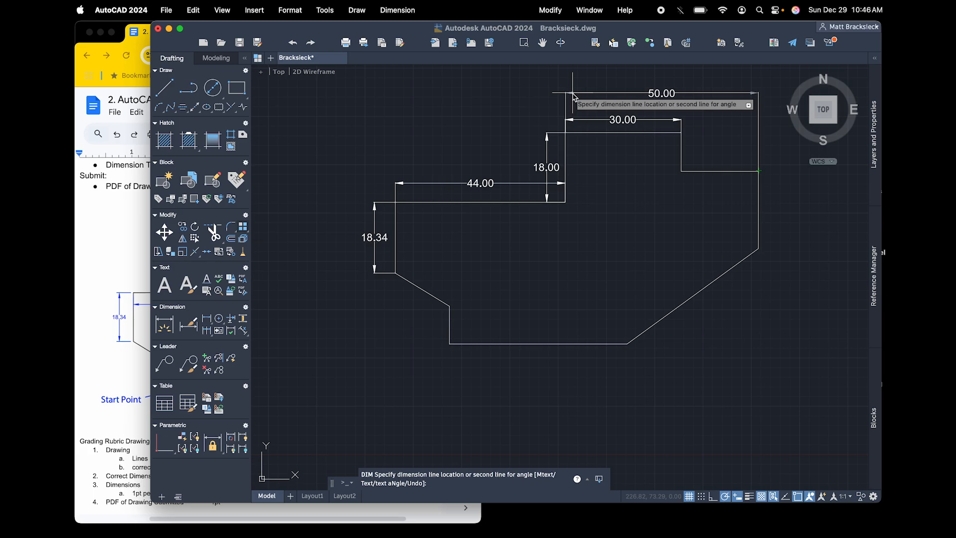
left_click(573, 95)
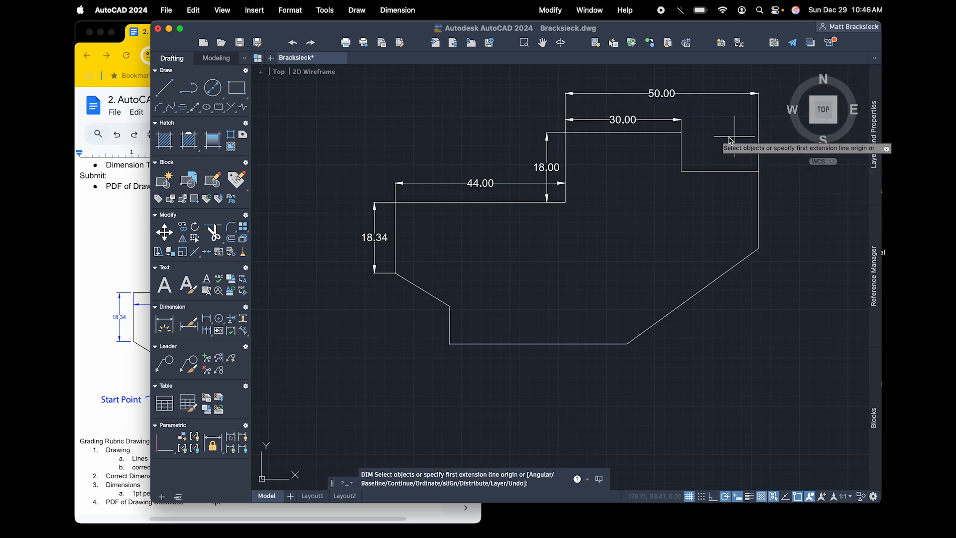
left_click(681, 133)
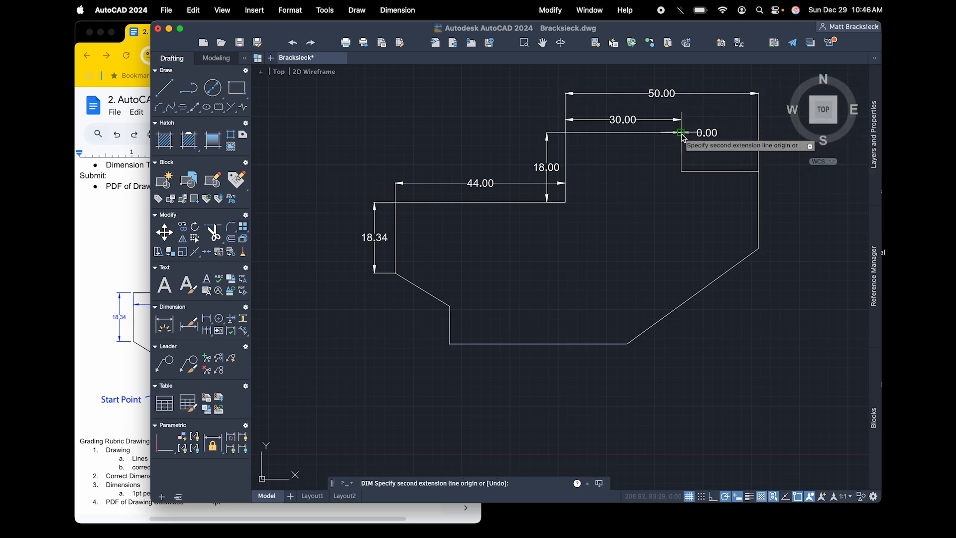
left_click(682, 171)
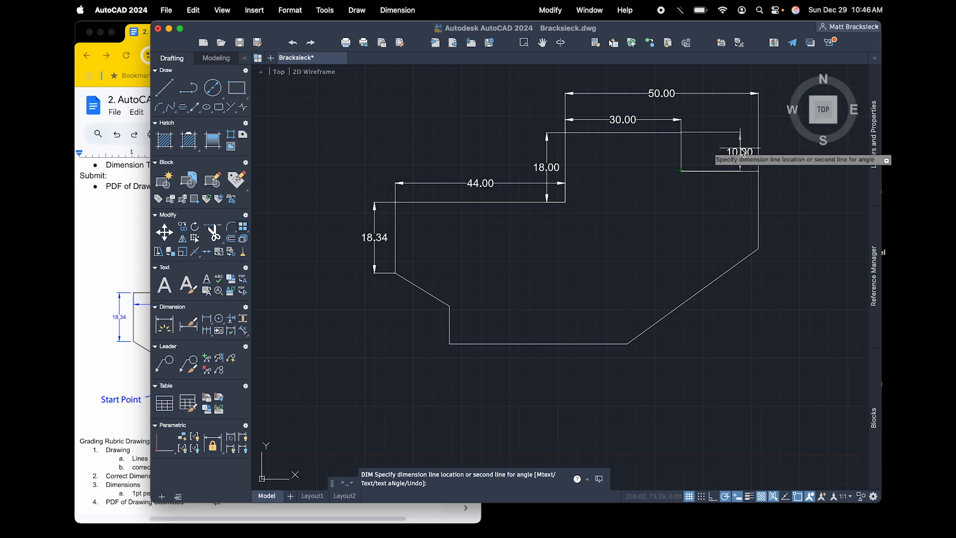
left_click(703, 152)
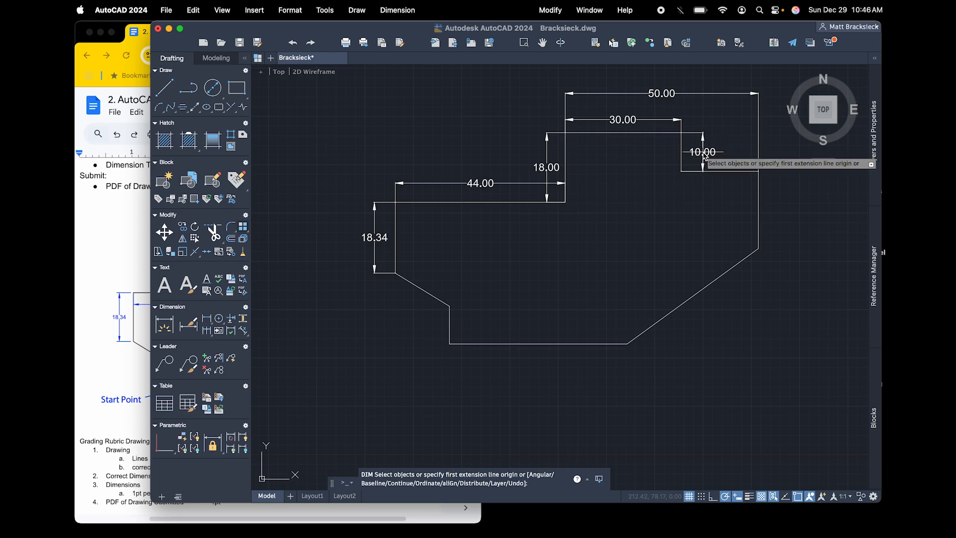
Check the reference drawing in Chrome, return to AutoCAD and dimension the far-right vertical edge outside the part
left_click(126, 247)
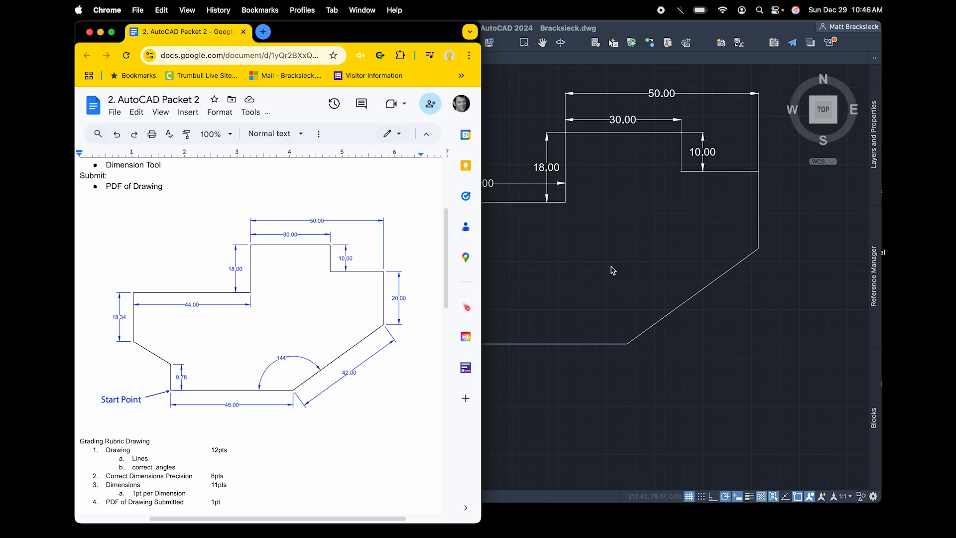
left_click(418, 313)
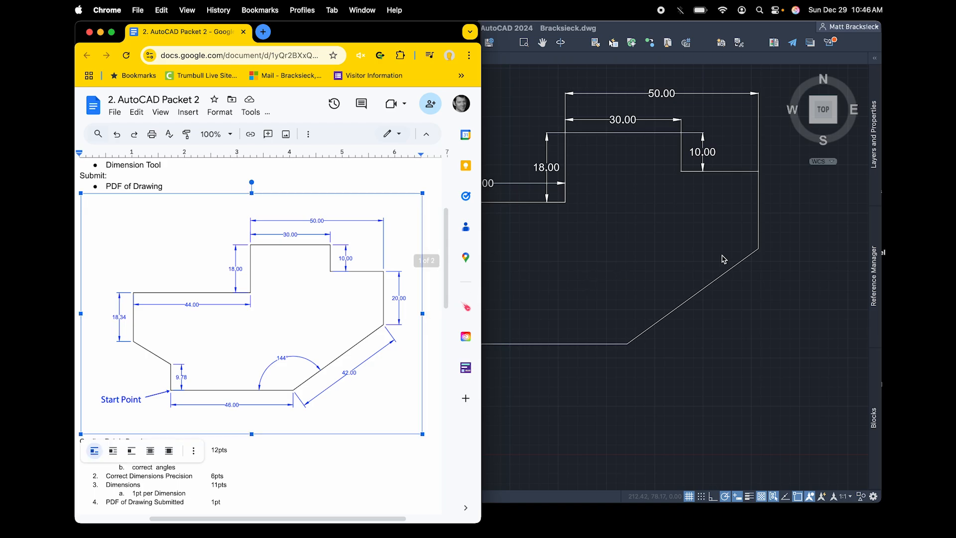
left_click(792, 219)
key("Escape")
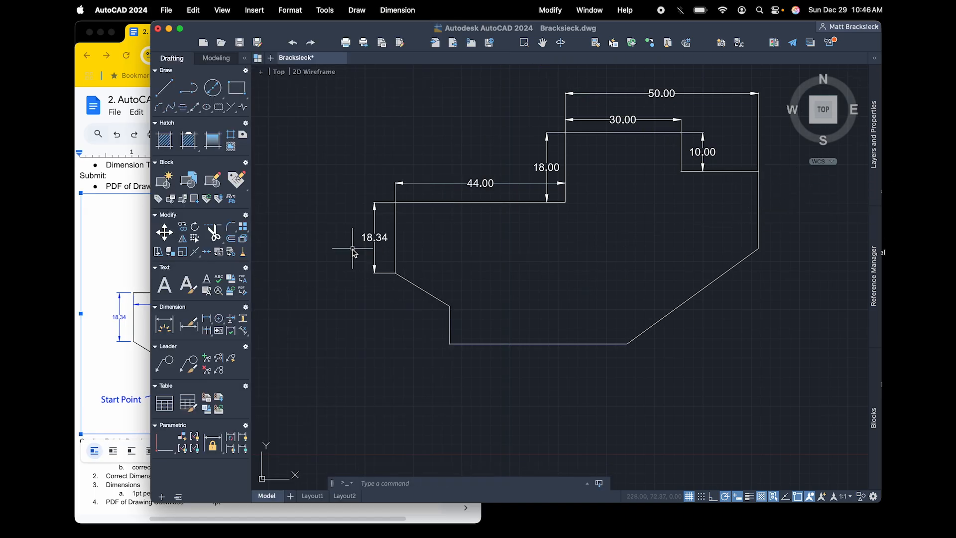
left_click(169, 325)
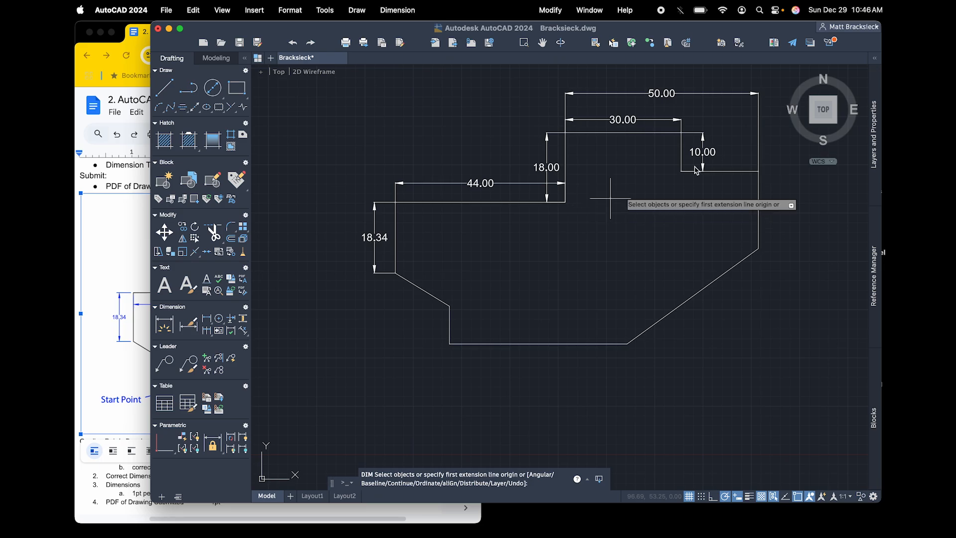
left_click(758, 171)
left_click(758, 248)
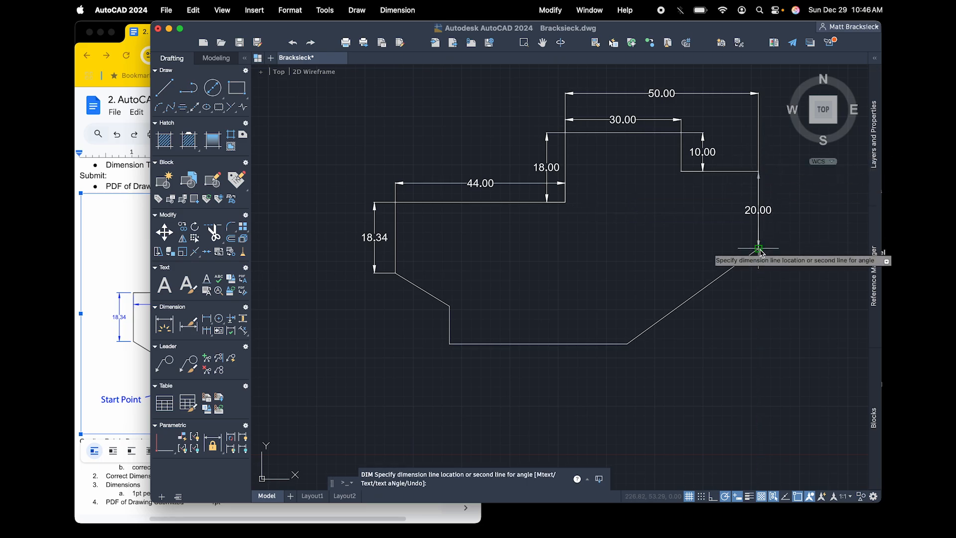
left_click(786, 222)
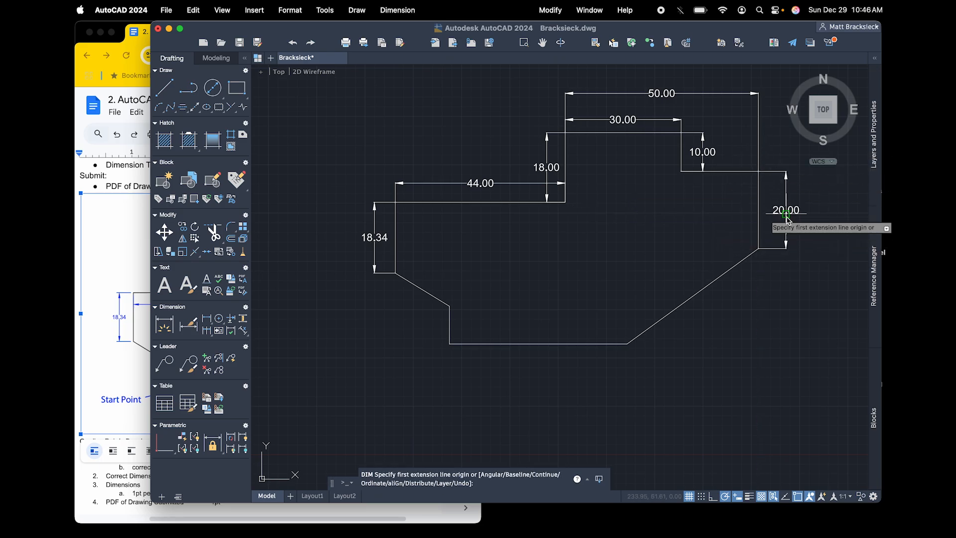
Dimension the slanted lower-right edge parallel to it outside the part, and the bottom edge with its dimension line below
left_click(758, 248)
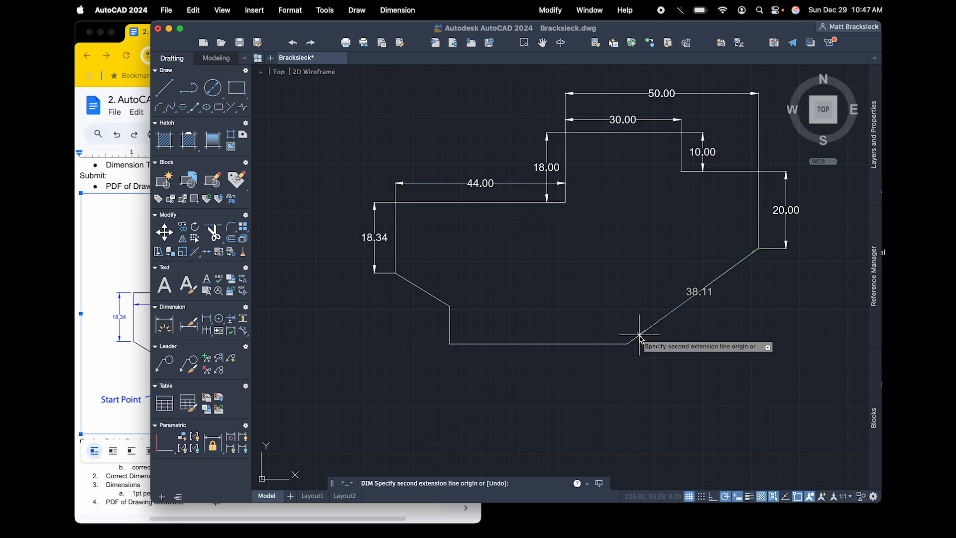
left_click(627, 343)
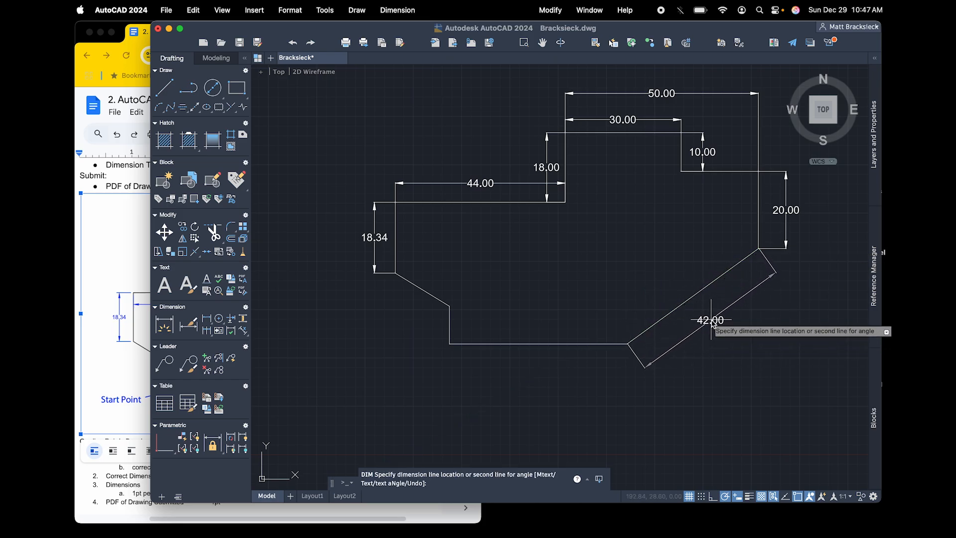
left_click(710, 321)
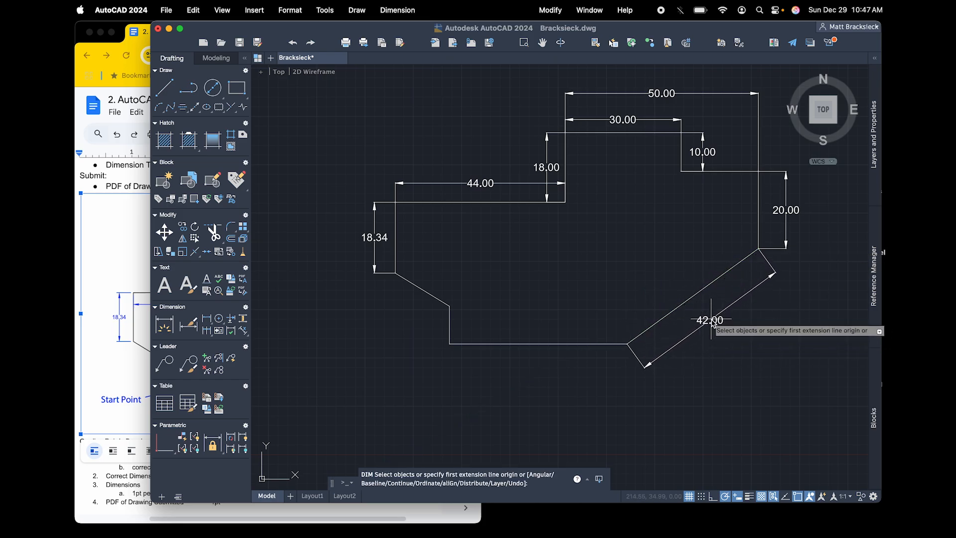
left_click(450, 344)
left_click(627, 343)
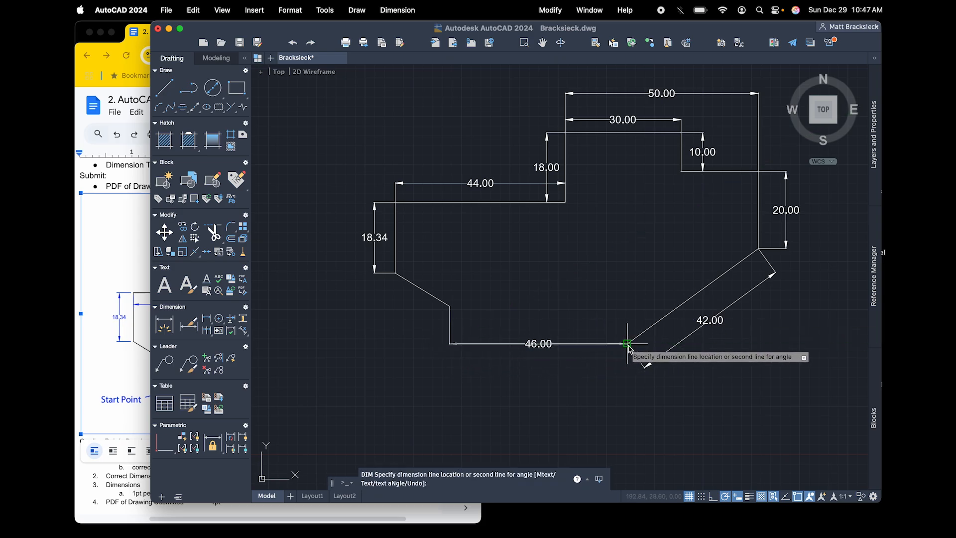
left_click(540, 369)
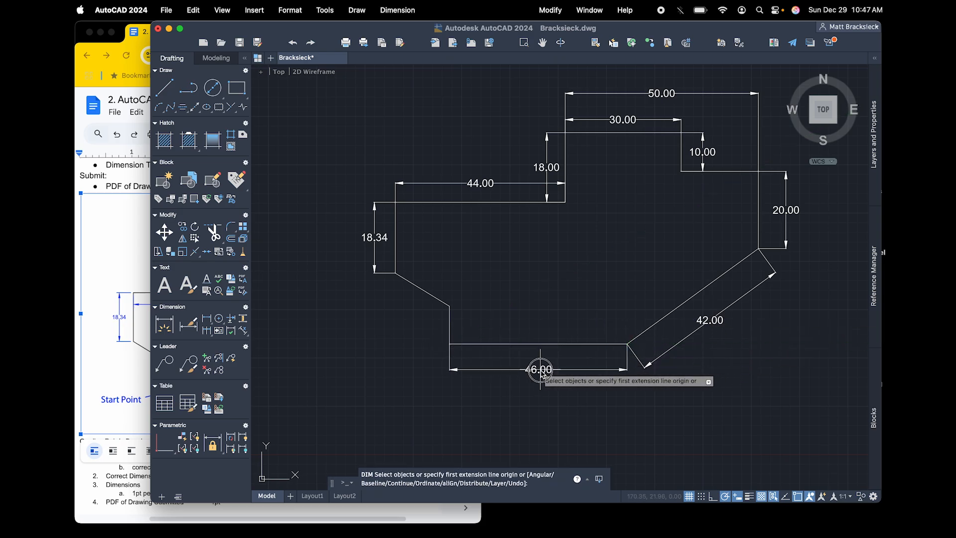
Dimension the short lower-left vertical edge, placing the dimension line just outside the part
left_click(450, 344)
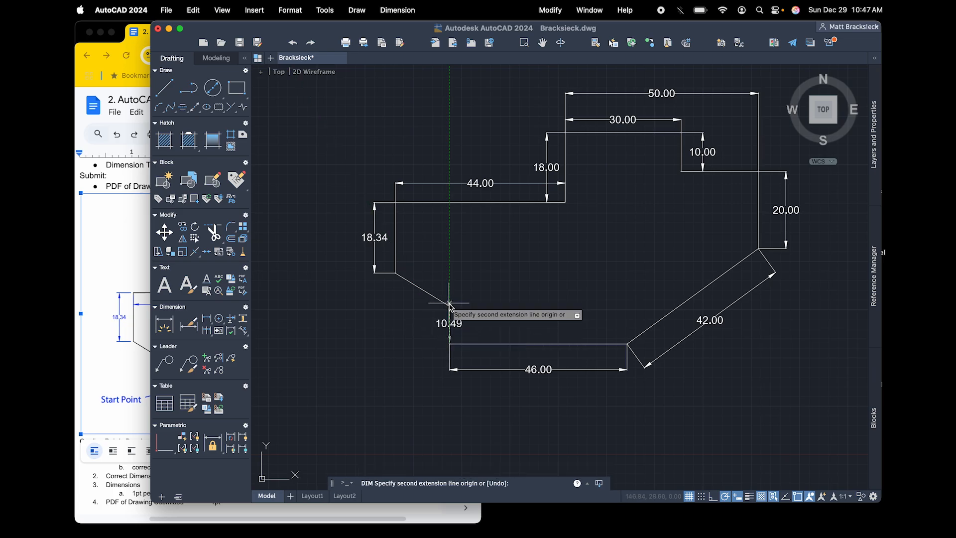
left_click(449, 306)
left_click(433, 327)
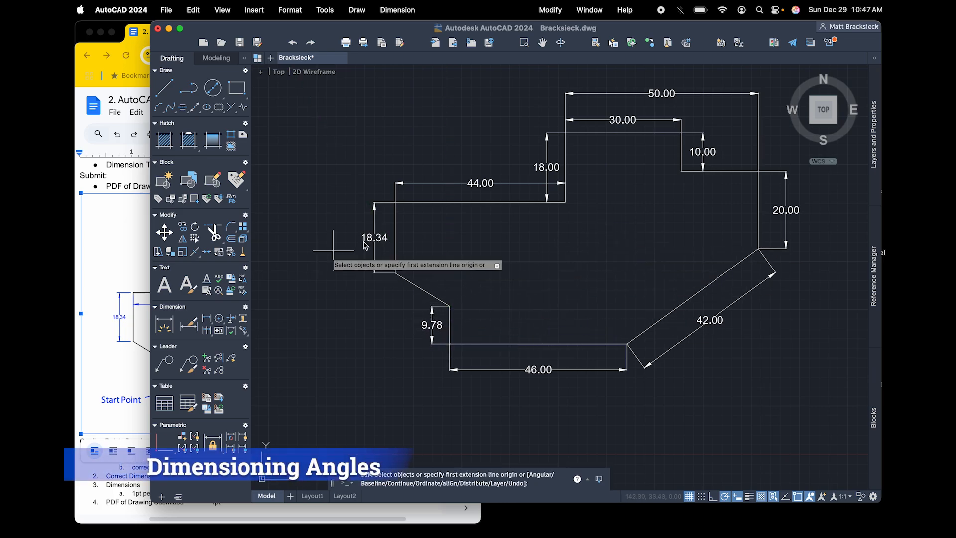
Add an angular dimension between the bottom edge and the slanted lower-right edge, placing its arc inside the part
left_click(597, 343)
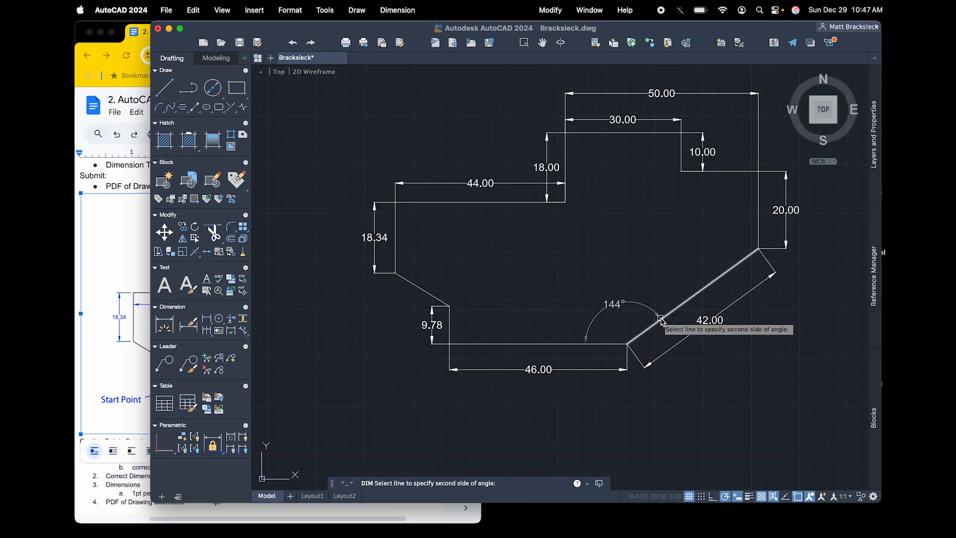
left_click(661, 320)
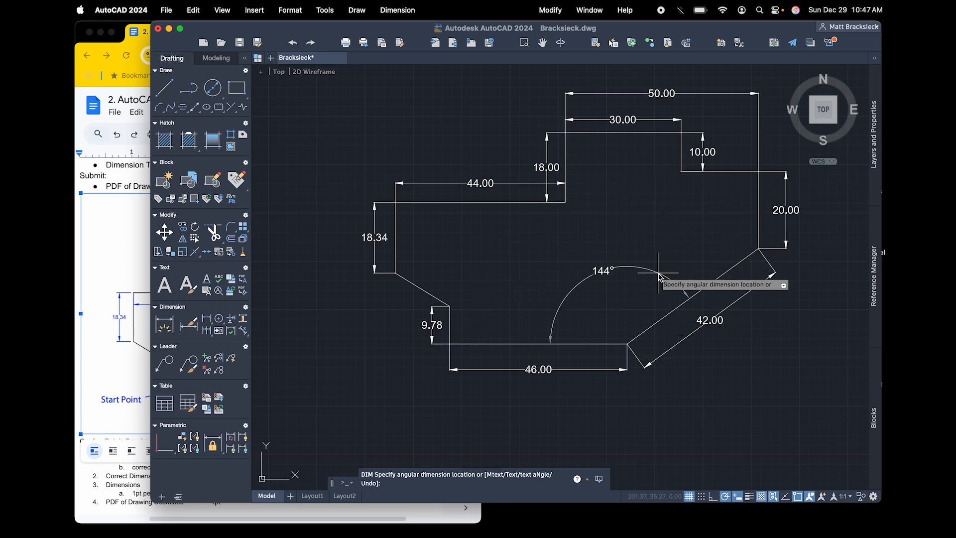
left_click(646, 312)
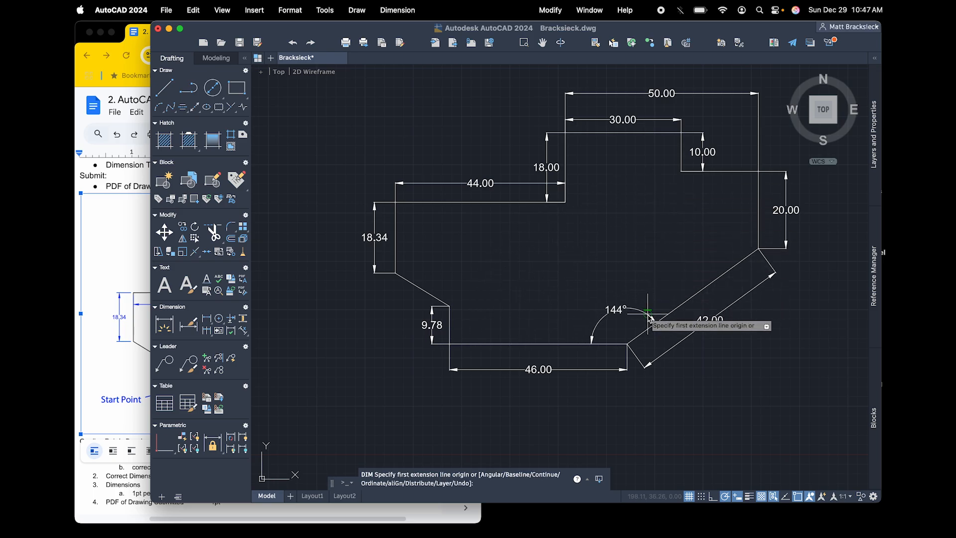
Check the reference drawing in Chrome, return to AutoCAD and export the model as a PDF on the Desktop, adding 2 to the suggested file name
left_click(119, 250)
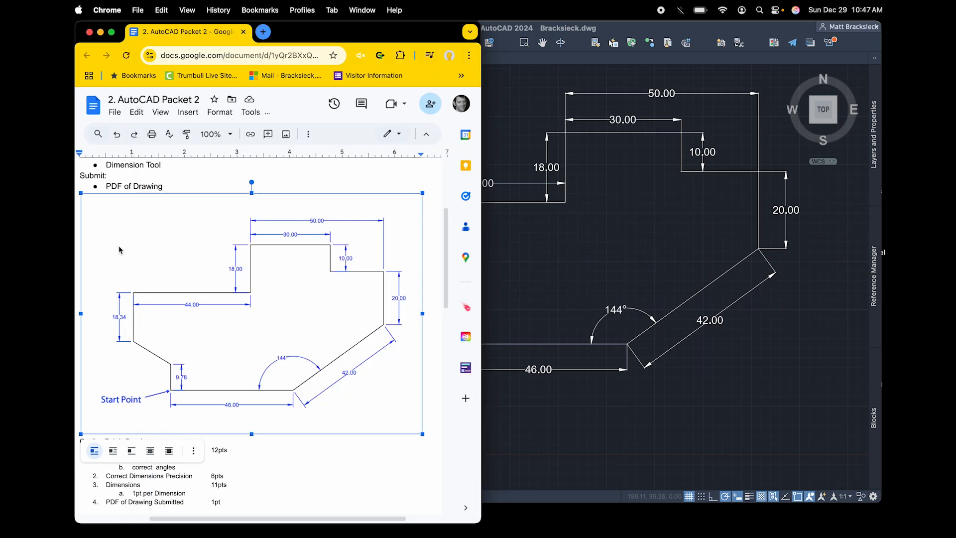
left_click(605, 448)
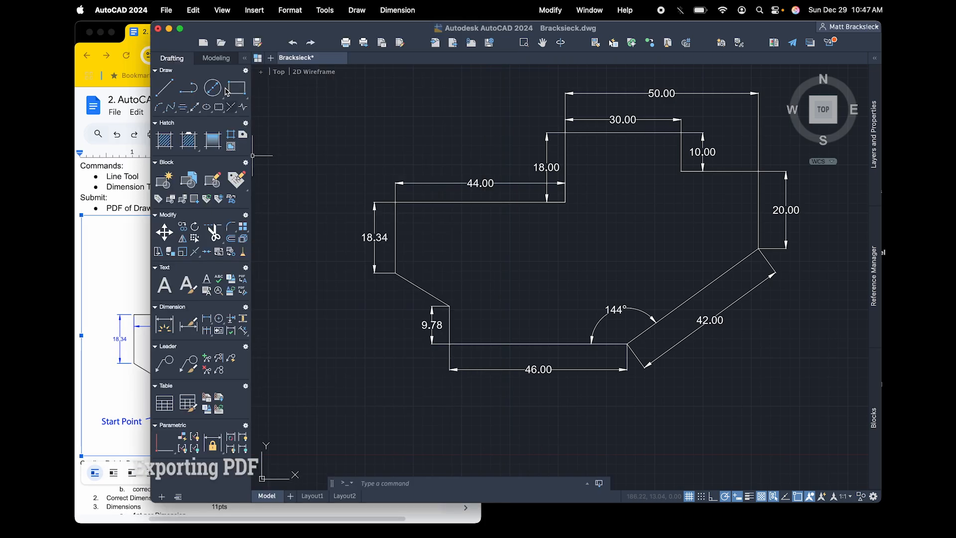
left_click(166, 11)
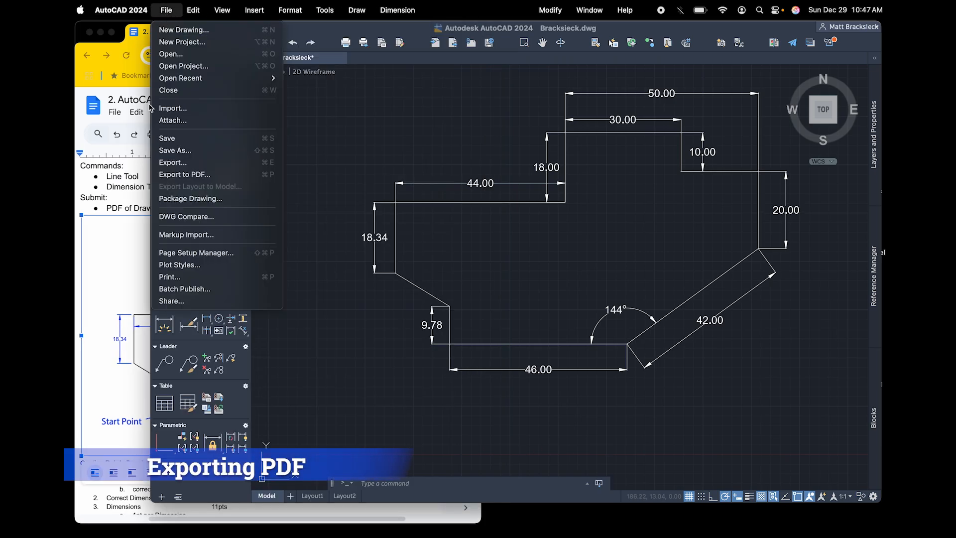
left_click(170, 175)
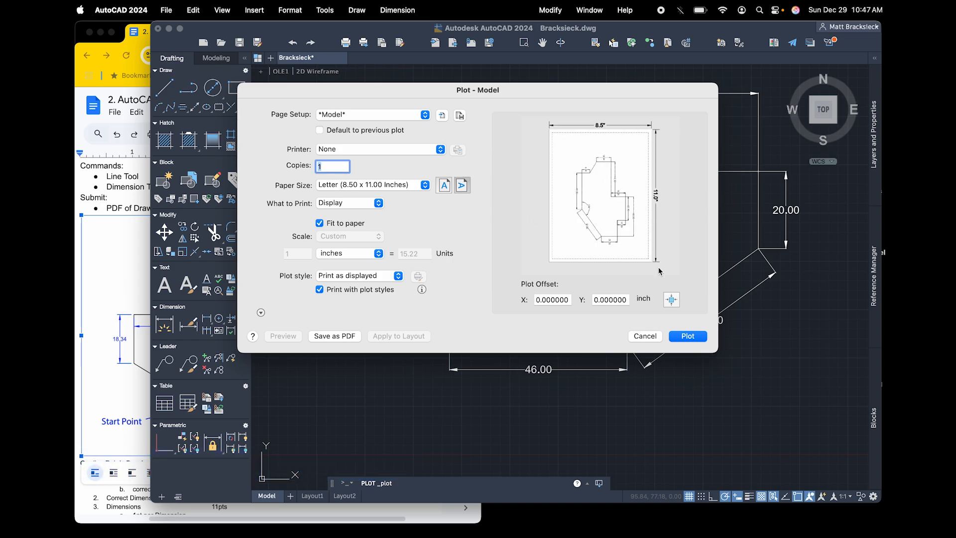
left_click(335, 336)
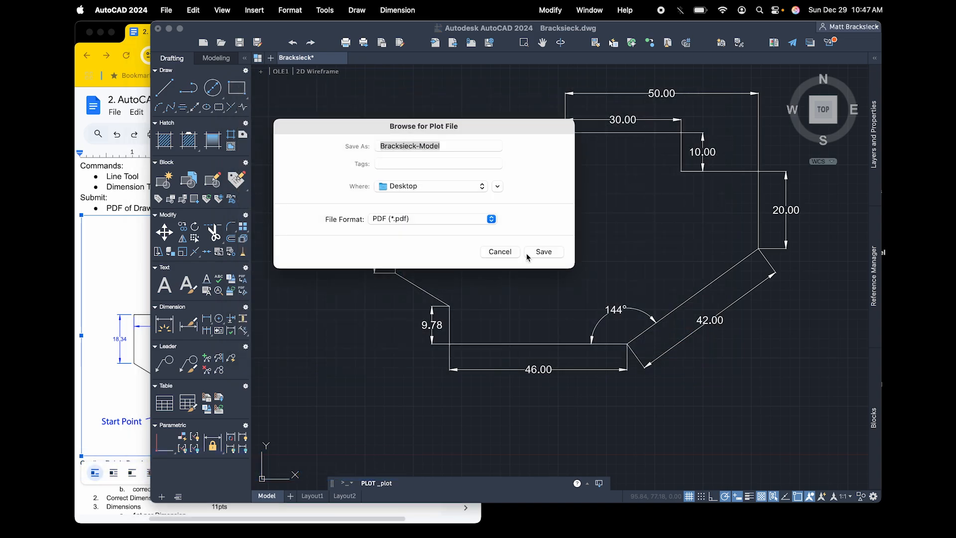
left_click(470, 150)
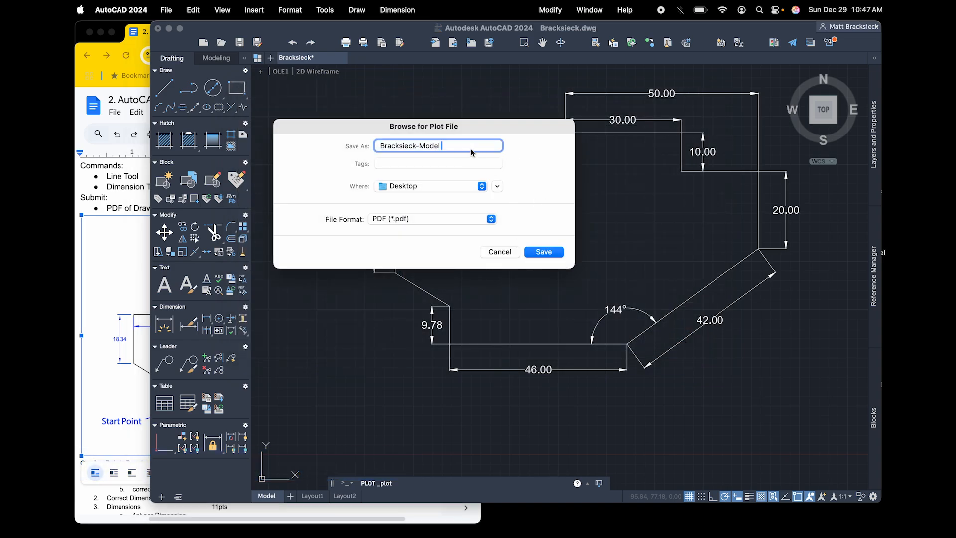
left_click(542, 252)
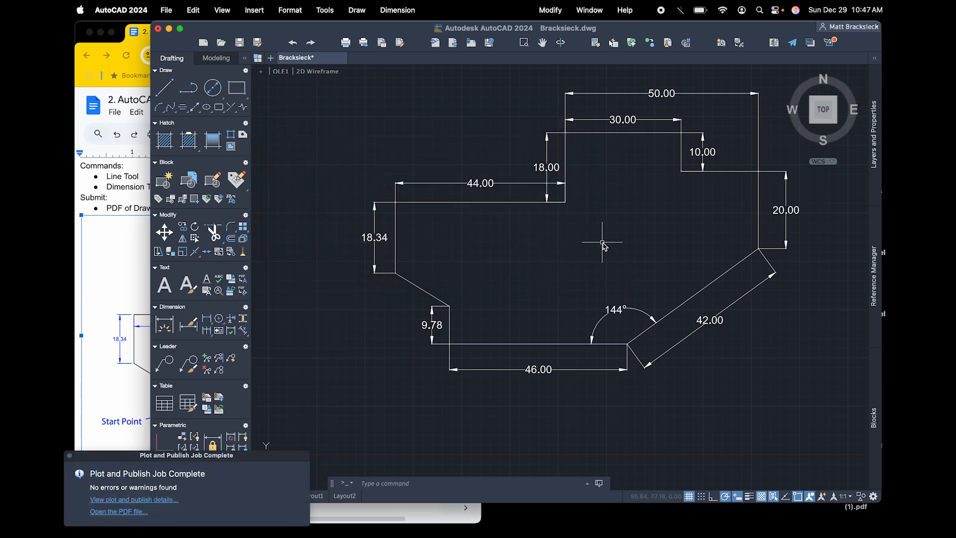
Reveal the desktop to look for the exported PDF among its files, and return to the AutoCAD drawing
key("ctrl+Up")
key("ctrl+Up")
key("F11")
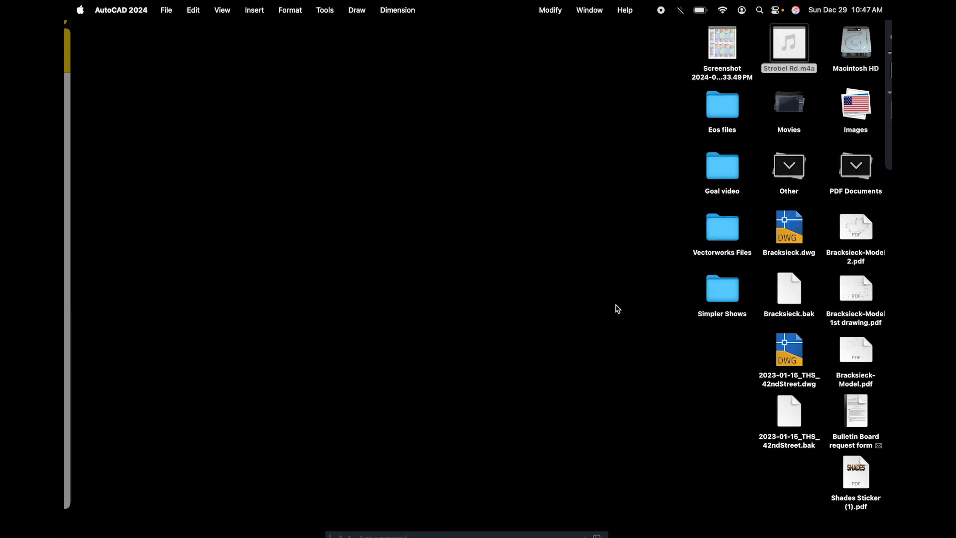
key("F11")
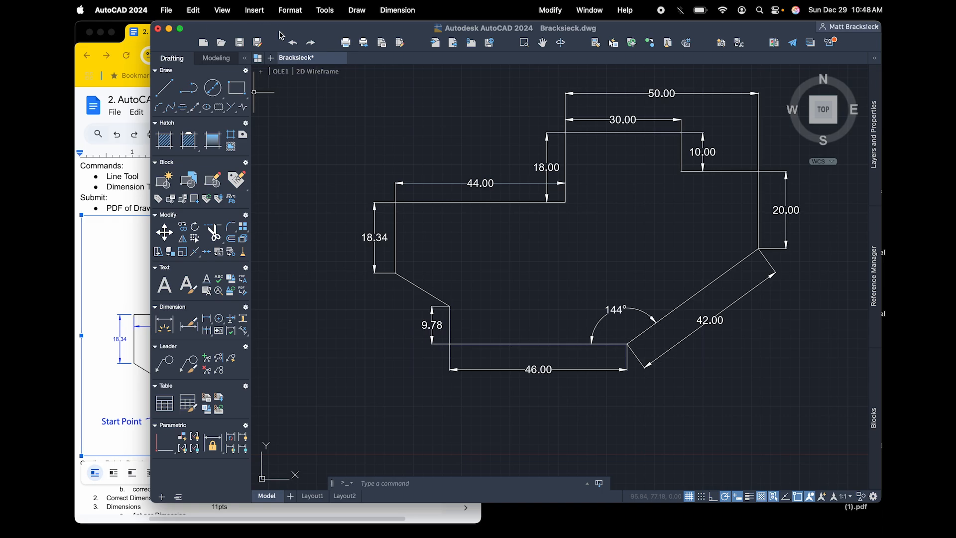
left_click(166, 11)
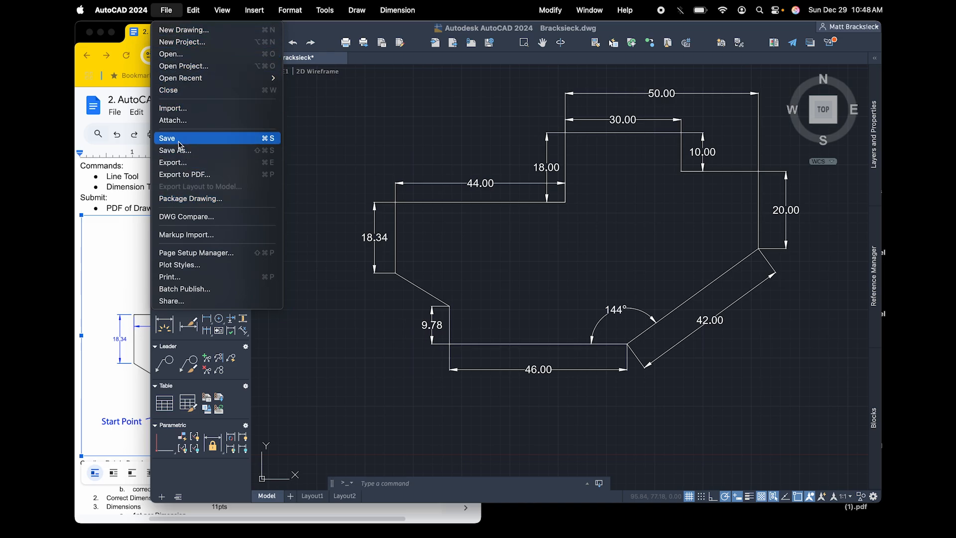
left_click(268, 143)
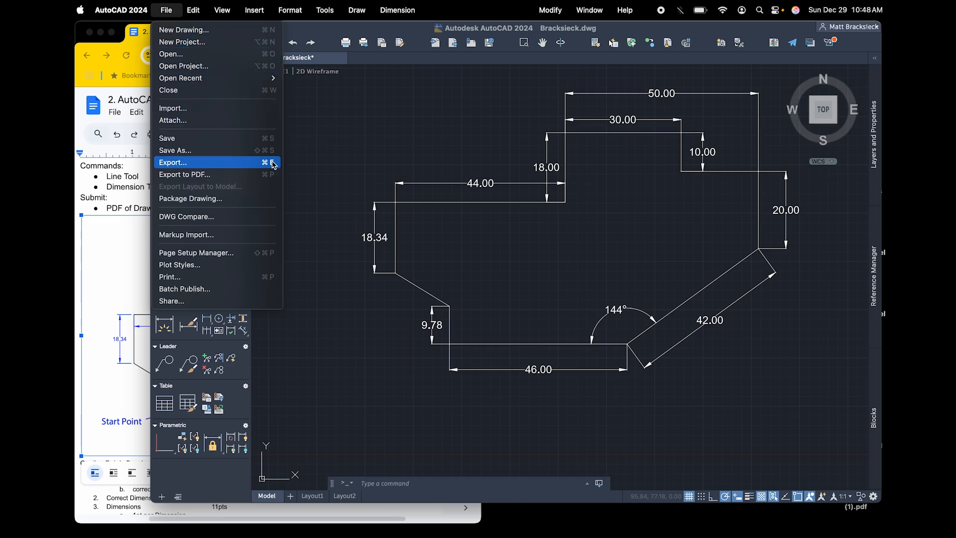
left_click(321, 35)
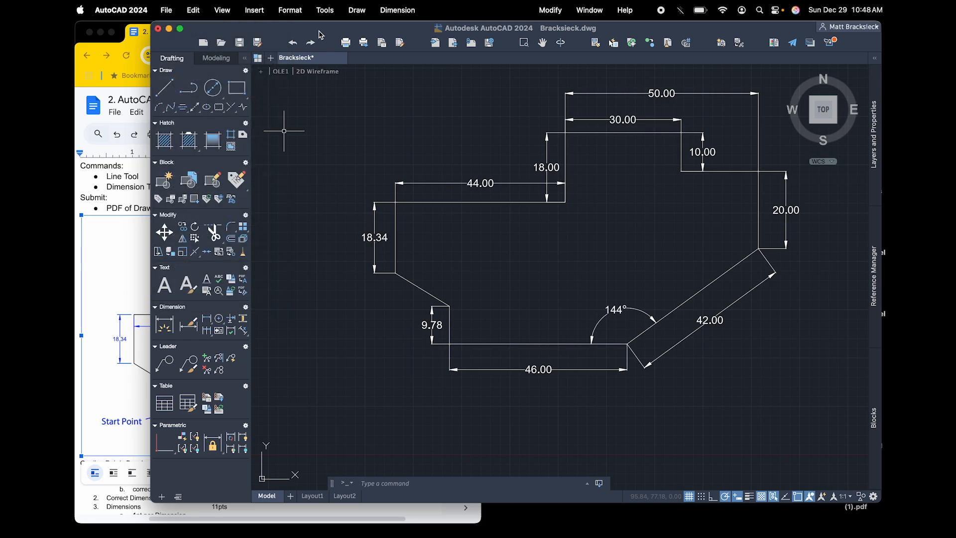